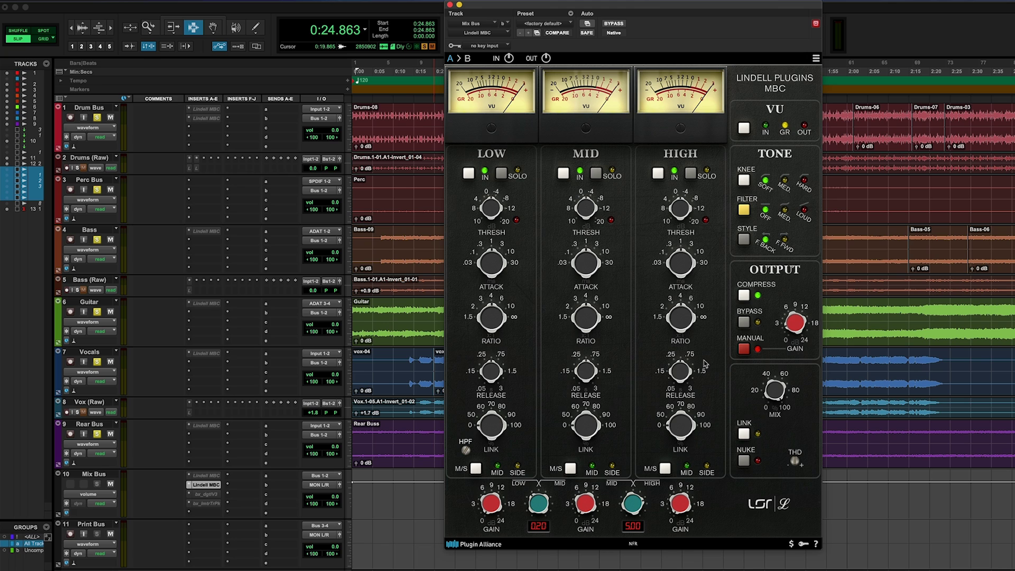
- Try out the low band's In, Solo, Link, HPF and M/S controls on the Mix Bus compressor
{"action": "left_click", "coordinate": [472, 178]}
{"action": "left_click", "coordinate": [470, 179]}
{"action": "left_click", "coordinate": [502, 178]}
{"action": "left_click_drag", "start_coordinate": [491, 429], "coordinate": [502, 427]}
{"action": "left_click_drag", "start_coordinate": [491, 421], "coordinate": [479, 423]}
{"action": "left_click_drag", "start_coordinate": [466, 450], "coordinate": [469, 383]}
{"action": "left_click", "coordinate": [476, 469]}
- Raise the mid/high crossover to 12 kHz and restore its default frequency
{"action": "left_click_drag", "start_coordinate": [635, 504], "coordinate": [637, 468]}
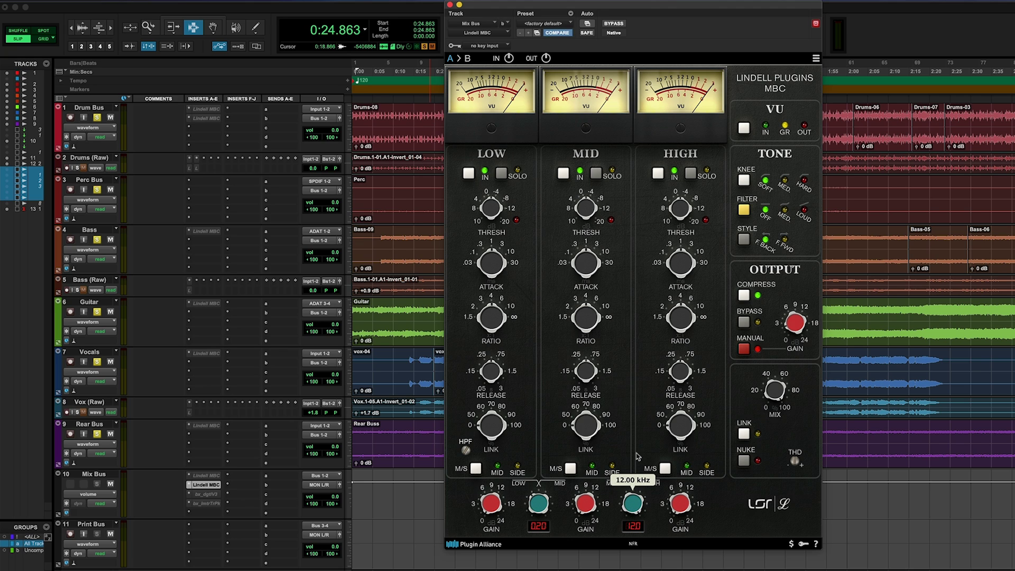
{"action": "left_click", "coordinate": [636, 510], "text": "alt"}
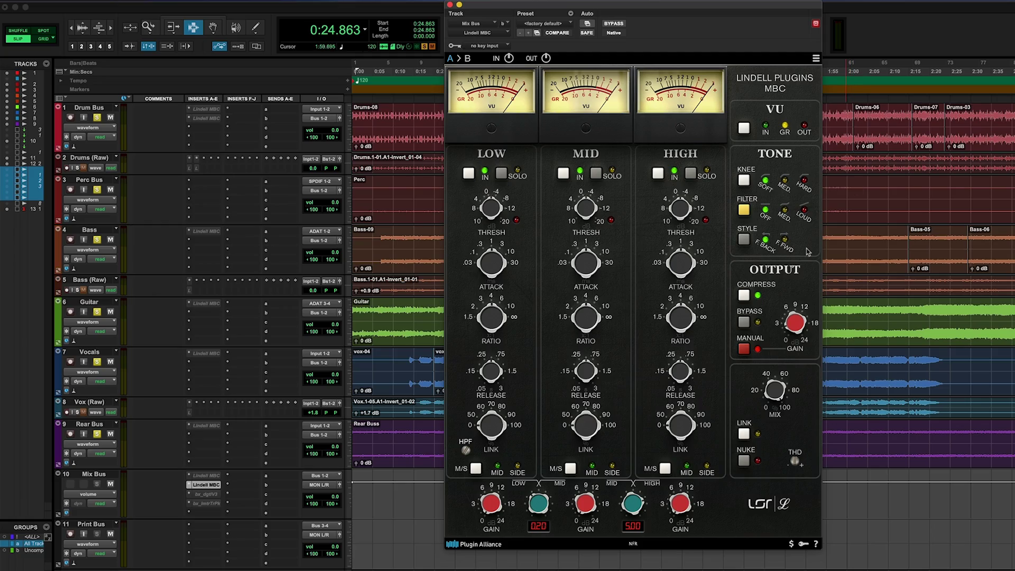
- Try the VU meter modes and the Knee, Filter and Style options in the Tone section
{"action": "left_click", "coordinate": [784, 130]}
{"action": "left_click", "coordinate": [743, 129]}
{"action": "left_click", "coordinate": [744, 128]}
{"action": "left_click", "coordinate": [743, 181]}
{"action": "left_click", "coordinate": [744, 211]}
{"action": "left_click", "coordinate": [767, 220]}
{"action": "left_click", "coordinate": [786, 247]}
- Toggle the Compress, Bypass and Manual gain switches of the Output section off and on
{"action": "left_click", "coordinate": [744, 296]}
{"action": "left_click", "coordinate": [745, 297]}
{"action": "left_click", "coordinate": [744, 296]}
{"action": "left_click", "coordinate": [744, 323]}
{"action": "left_click", "coordinate": [744, 323]}
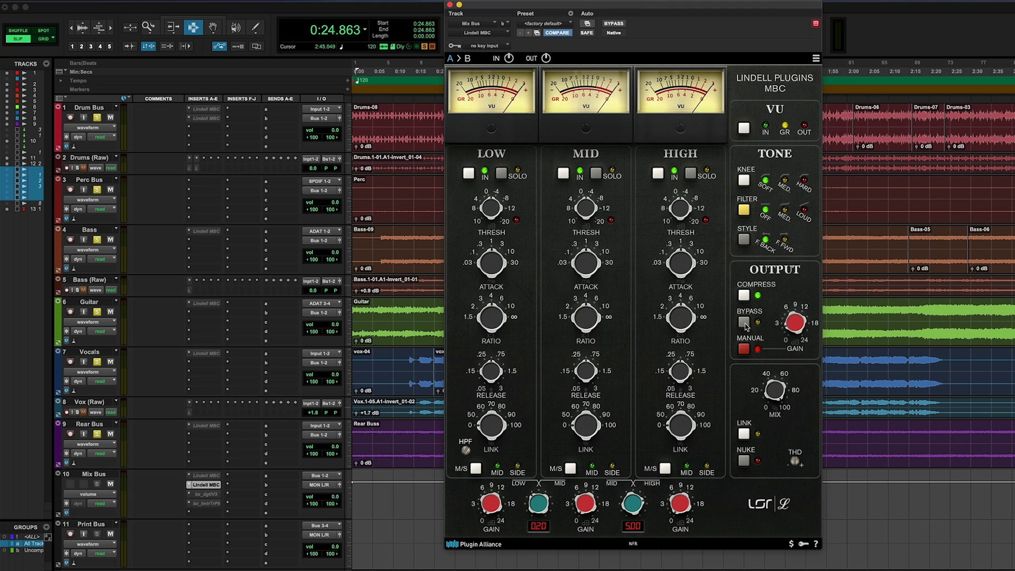
{"action": "left_click", "coordinate": [744, 349]}
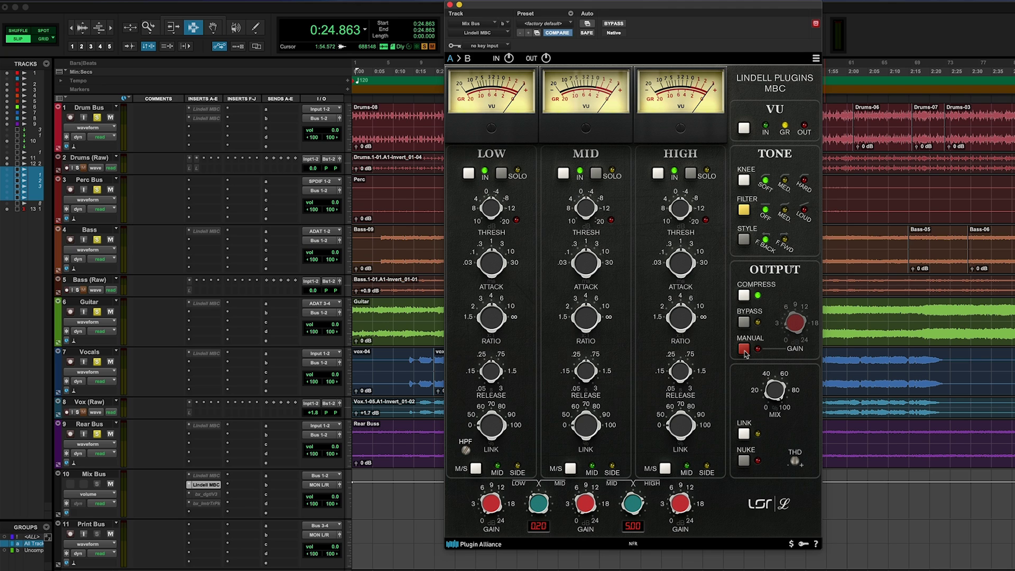
{"action": "left_click", "coordinate": [745, 351]}
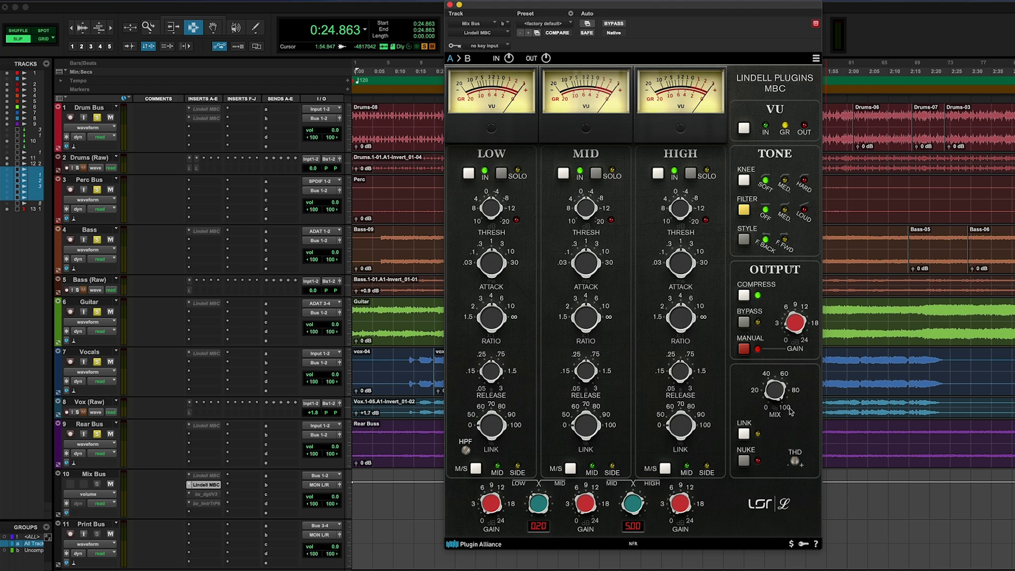
- Sweep and reset the Mix amount, and try the band Link by adjusting the high band's attack
{"action": "left_click_drag", "start_coordinate": [781, 392], "coordinate": [794, 325]}
{"action": "left_click", "coordinate": [775, 389], "text": "alt"}
{"action": "left_click", "coordinate": [744, 434]}
{"action": "left_click_drag", "start_coordinate": [685, 263], "coordinate": [698, 212]}
{"action": "mouse_move", "coordinate": [680, 263]}
{"action": "left_mouse_down"}
{"action": "mouse_move", "coordinate": [657, 341]}
{"action": "mouse_move", "coordinate": [681, 255]}
{"action": "left_mouse_up"}
- Toggle Nuke mode on and off and try different THD amounts
{"action": "left_click", "coordinate": [743, 461]}
{"action": "left_click", "coordinate": [744, 461]}
{"action": "left_click_drag", "start_coordinate": [795, 462], "coordinate": [808, 393]}
{"action": "mouse_move", "coordinate": [795, 461]}
{"action": "left_click_drag", "start_coordinate": [795, 459], "coordinate": [798, 463]}
- Browse the compressor's factory presets and place the edit cursor at 0:19.740 on the Vocals track
{"action": "left_click", "coordinate": [542, 23]}
{"action": "left_click", "coordinate": [574, 343]}
{"action": "left_click", "coordinate": [433, 365]}
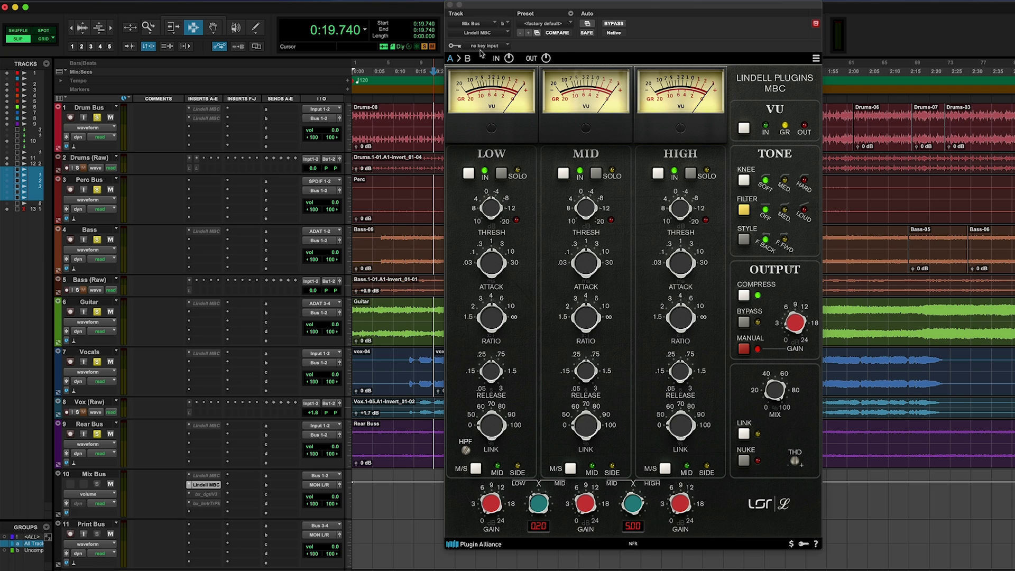
- Bypass and close the current Mix Bus compressor, and switch to the first Lindell MBC insert on that track
{"action": "left_click", "coordinate": [611, 26]}
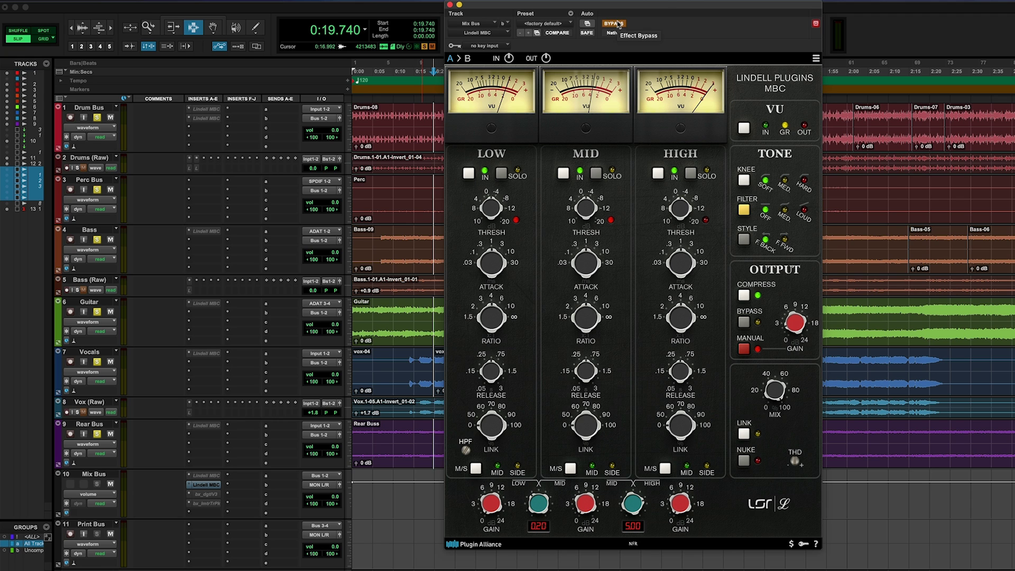
{"action": "left_click", "coordinate": [450, 5]}
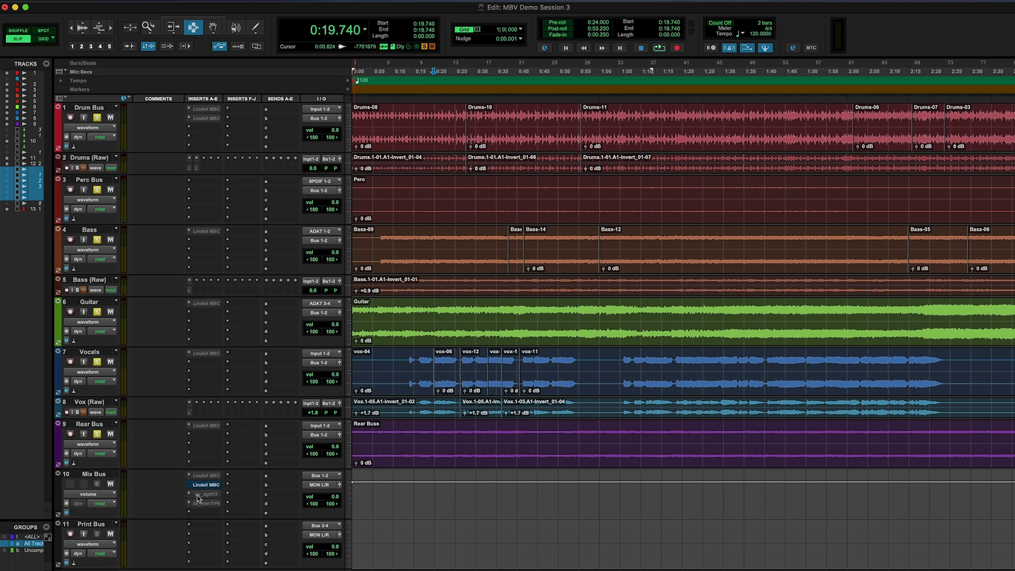
{"action": "left_click_drag", "start_coordinate": [202, 489], "coordinate": [205, 479]}
{"action": "left_click", "coordinate": [204, 478]}
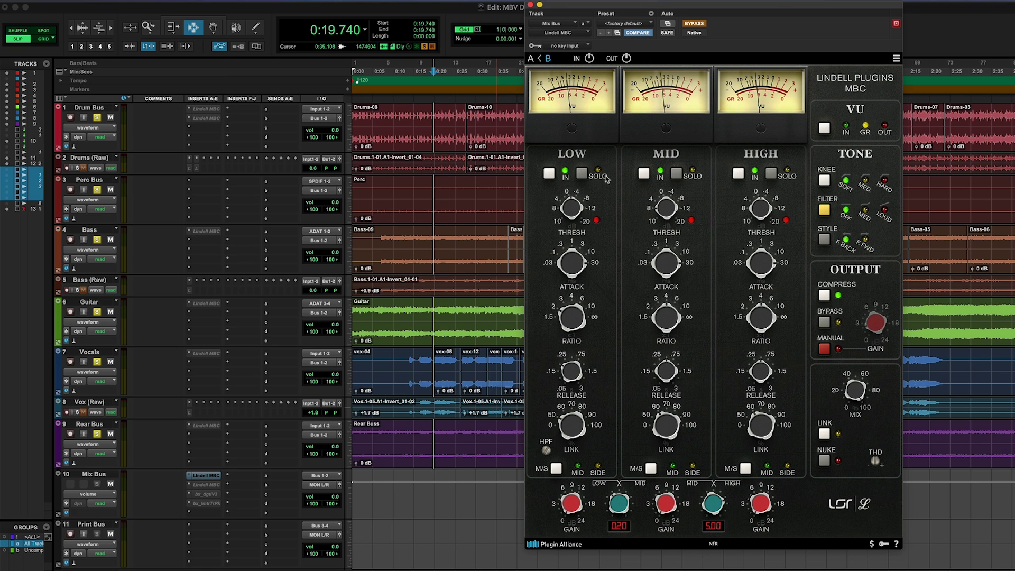
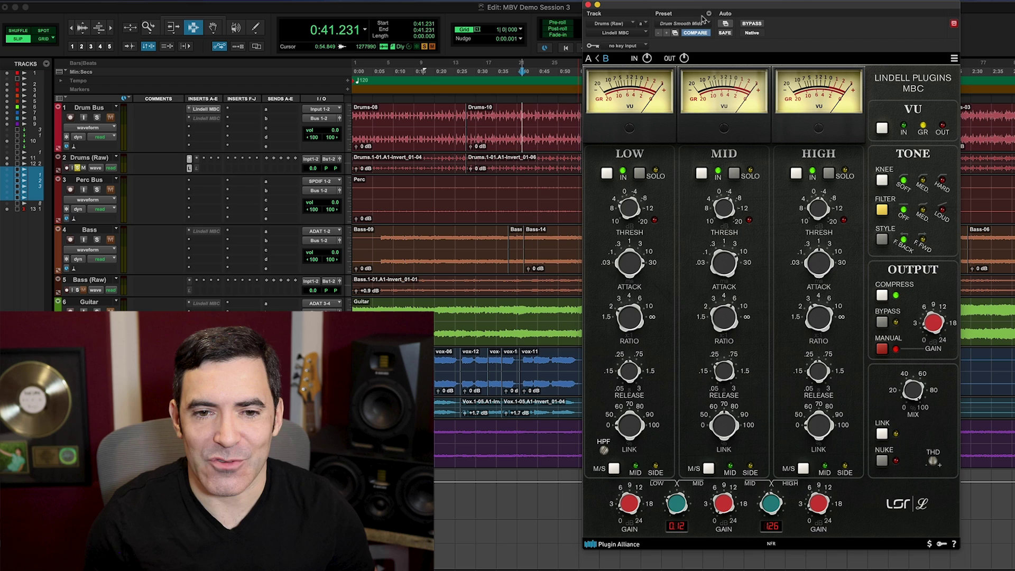
- Move the plug-in window off the drum clips and select the Drums-06 clip on the Drum Bus track
{"action": "left_click_drag", "start_coordinate": [703, 18], "coordinate": [389, 13]}
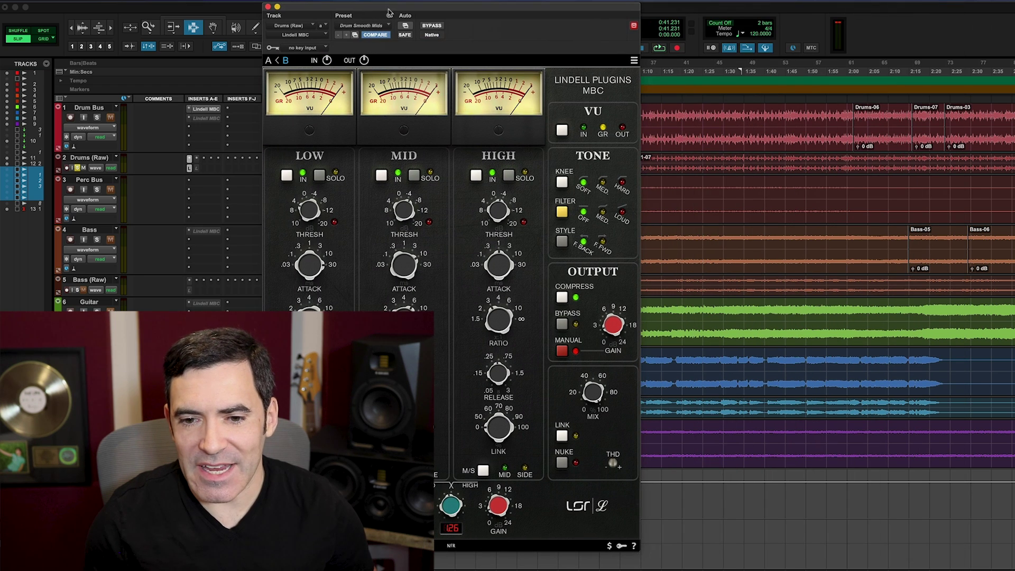
{"action": "double_click", "coordinate": [922, 117]}
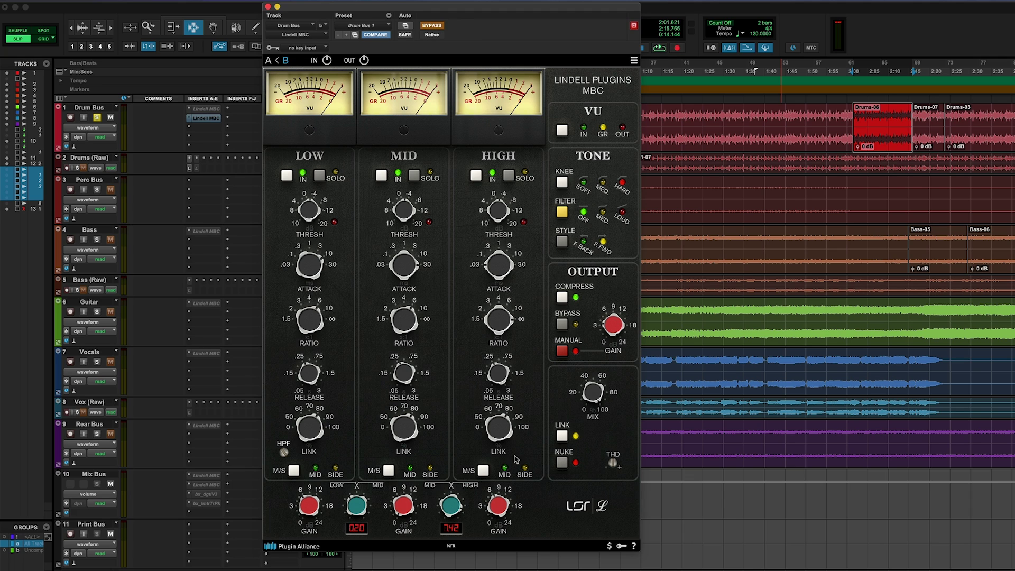
- Compare the compressor's A and B settings on the drums while playing the selected section
{"action": "left_click", "coordinate": [268, 62]}
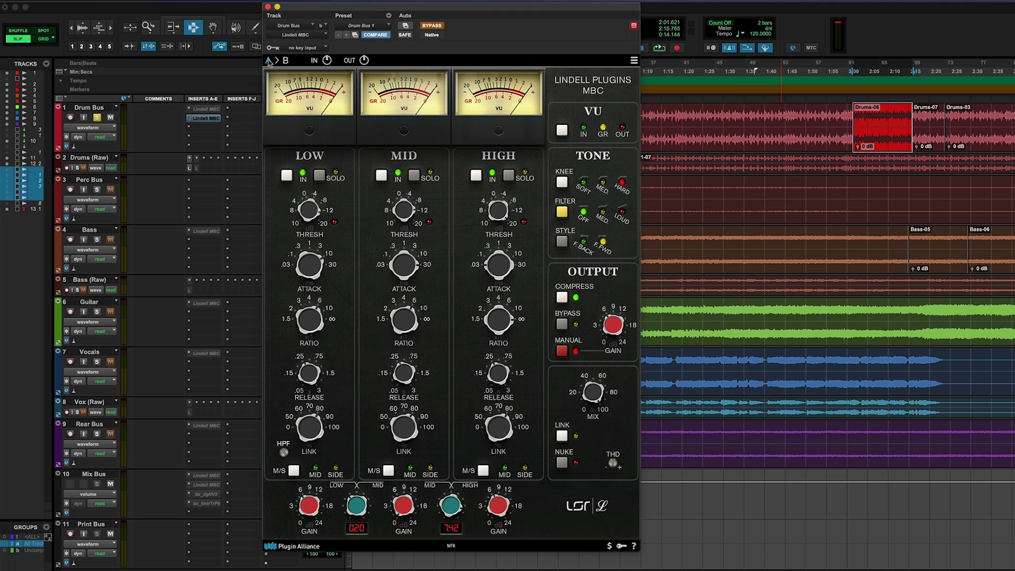
{"action": "left_click", "coordinate": [286, 61]}
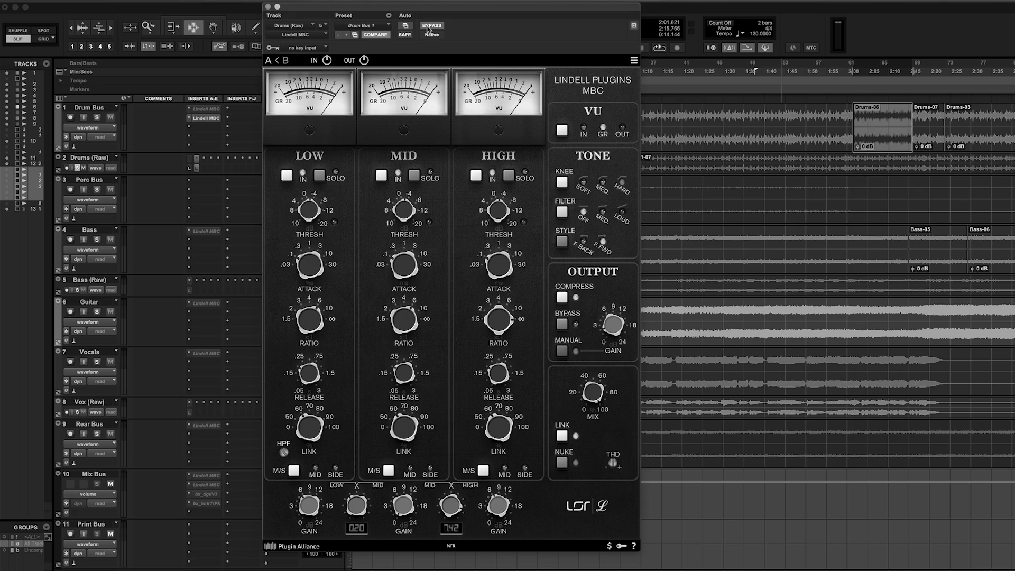
{"action": "key", "text": "space"}
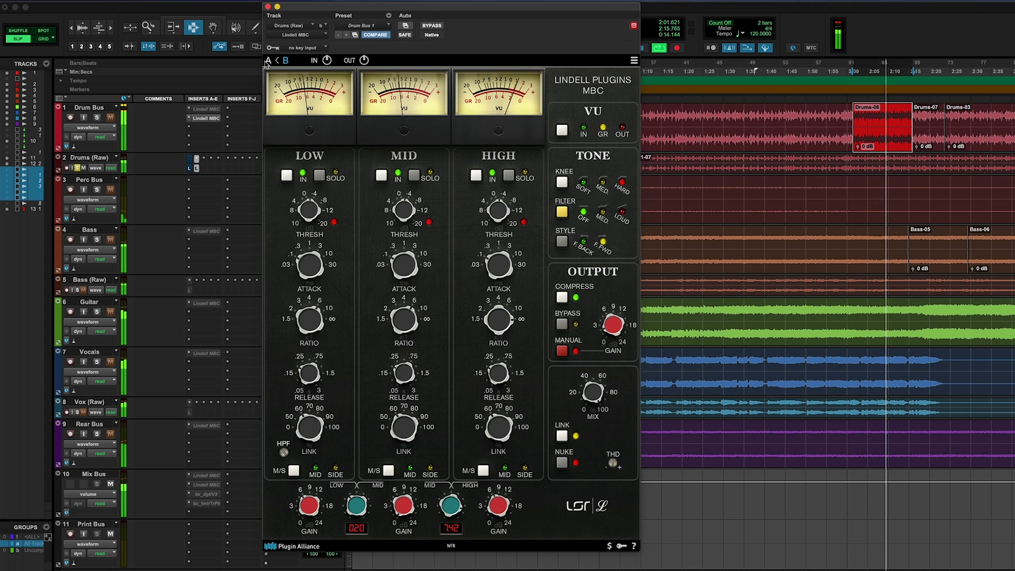
{"action": "left_click", "coordinate": [285, 61]}
{"action": "left_click", "coordinate": [285, 61]}
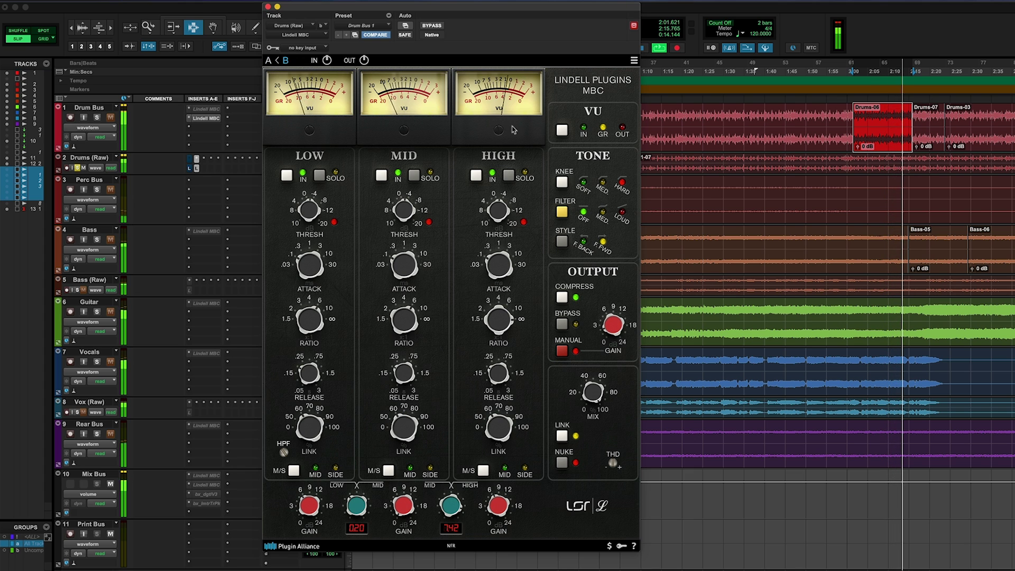
- Adjust the Mix amount on the Drums (Raw) compressor during playback and compare the sound with the effect bypassed
{"action": "left_click_drag", "start_coordinate": [589, 396], "coordinate": [597, 473]}
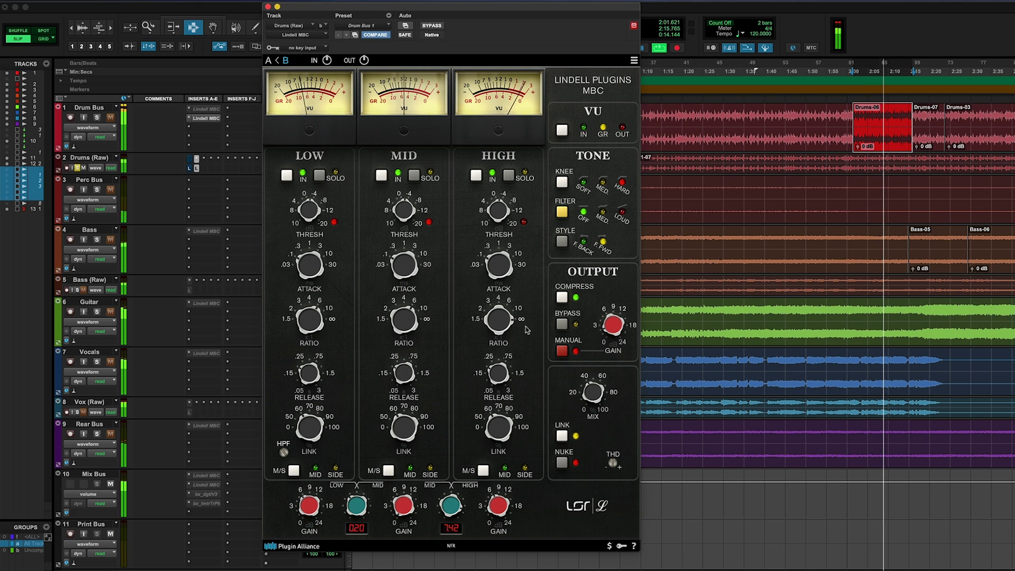
{"action": "left_click", "coordinate": [430, 27]}
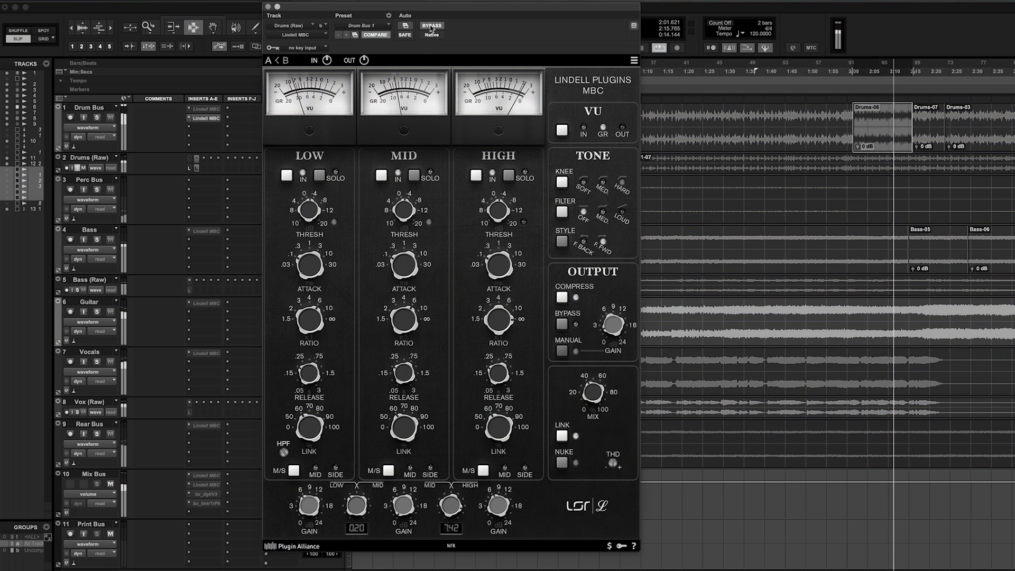
{"action": "left_click", "coordinate": [431, 26]}
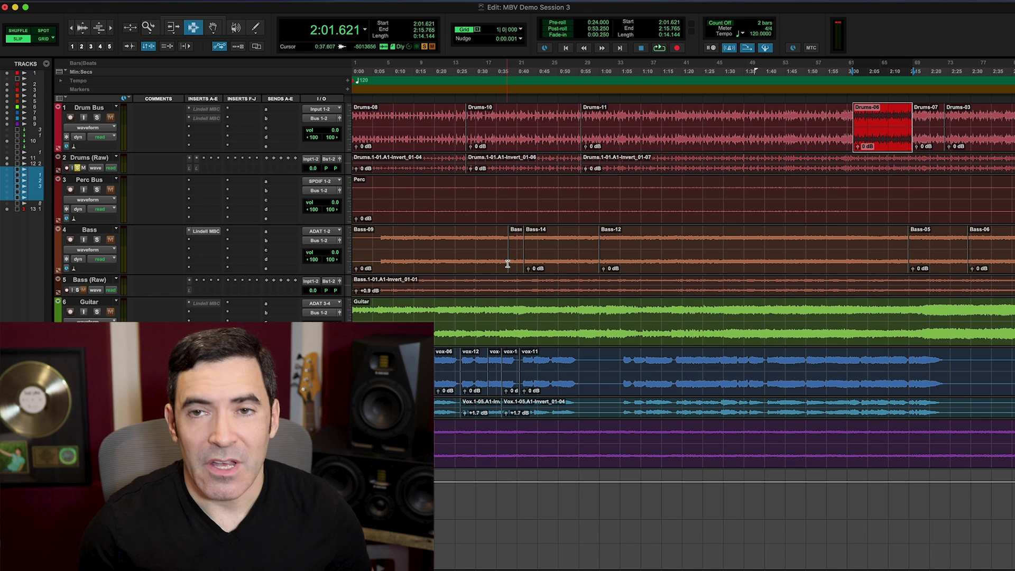
- Place the edit cursor at 0:37.732 on the Bass track and open that track's Lindell MBC
{"action": "left_click", "coordinate": [508, 263]}
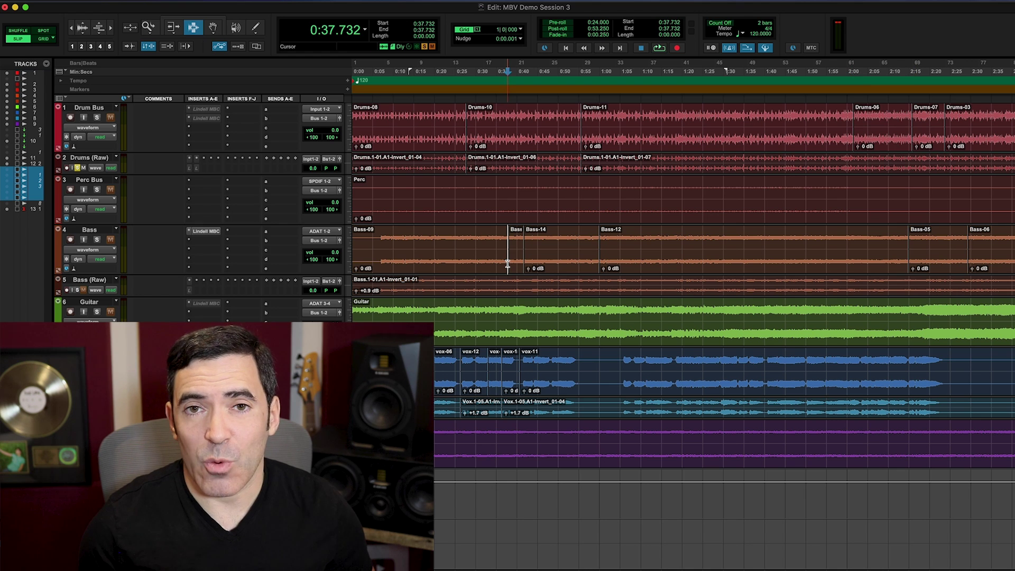
{"action": "left_click", "coordinate": [201, 233]}
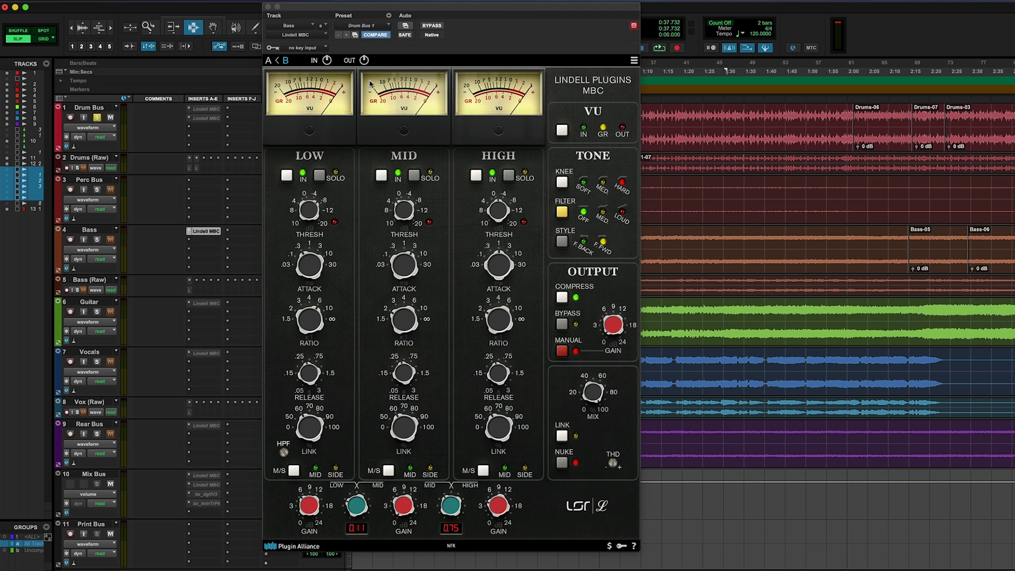
- Switch between the A and B settings of the Bass compressor during playback
{"action": "left_click", "coordinate": [268, 61]}
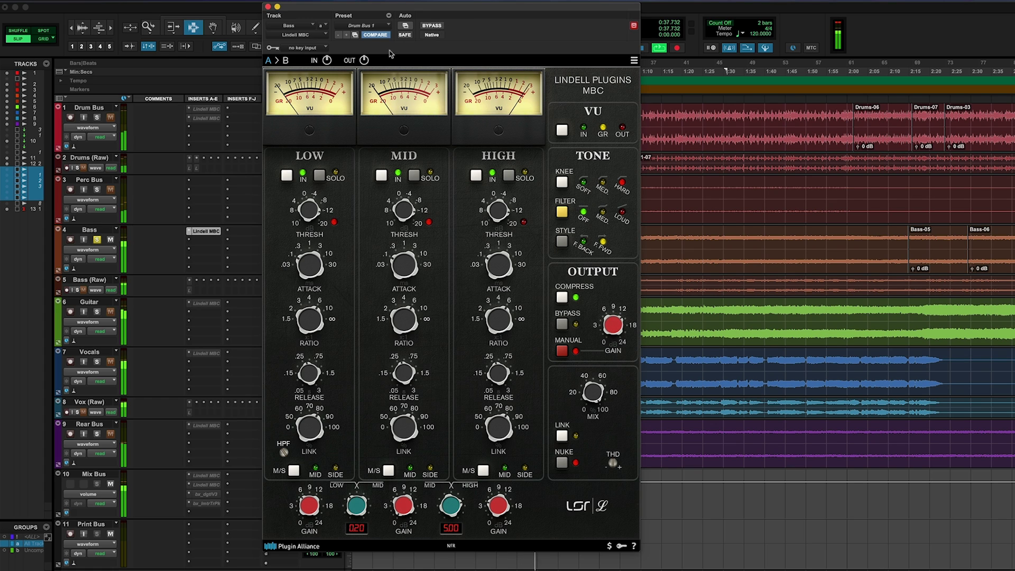
{"action": "left_click", "coordinate": [286, 64]}
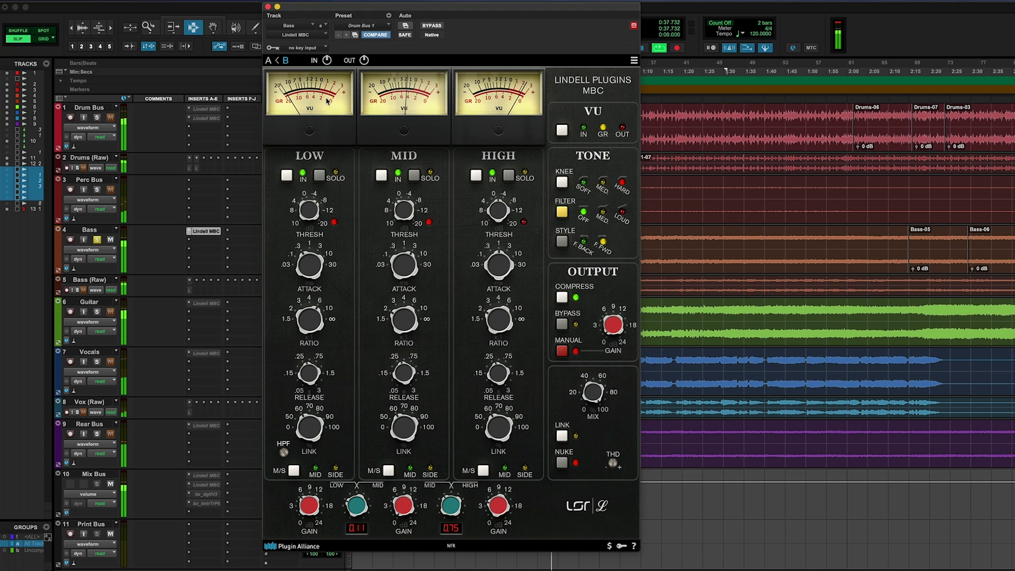
{"action": "left_click", "coordinate": [268, 61]}
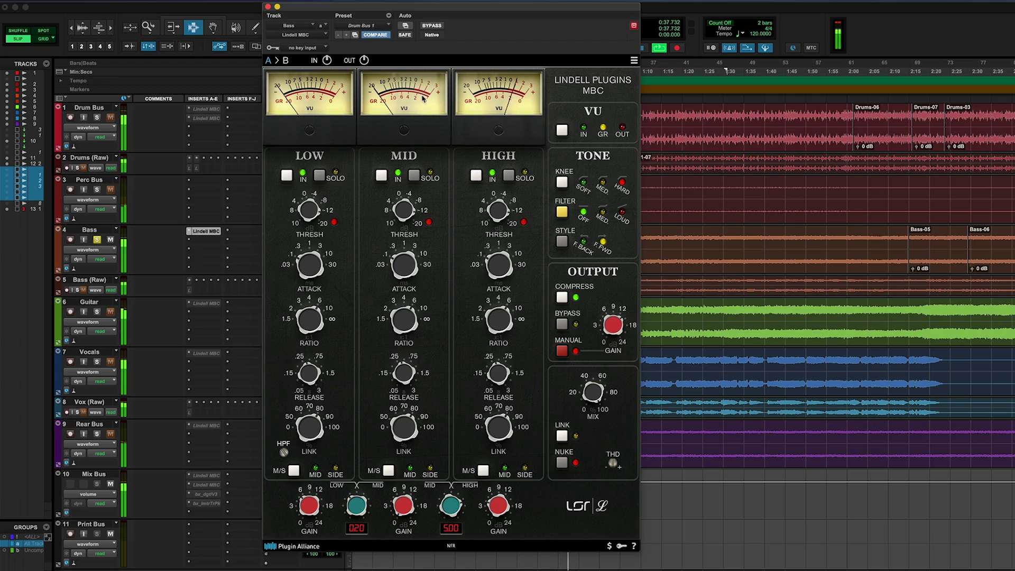
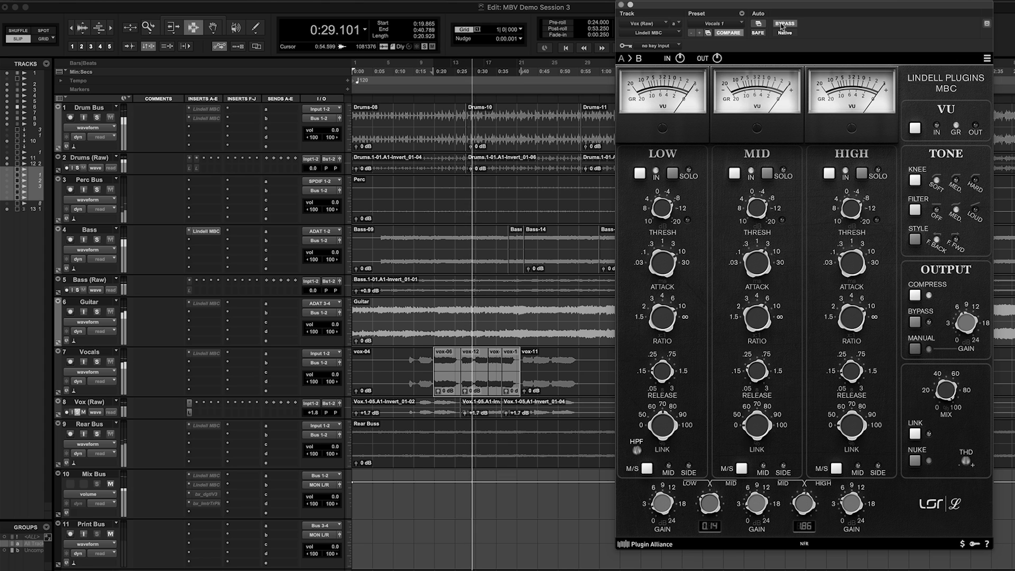
- Increase the Vox (Raw) track height, toggle its compressor's bypass during playback, and stop playback
{"action": "left_click_drag", "start_coordinate": [348, 423], "coordinate": [348, 462]}
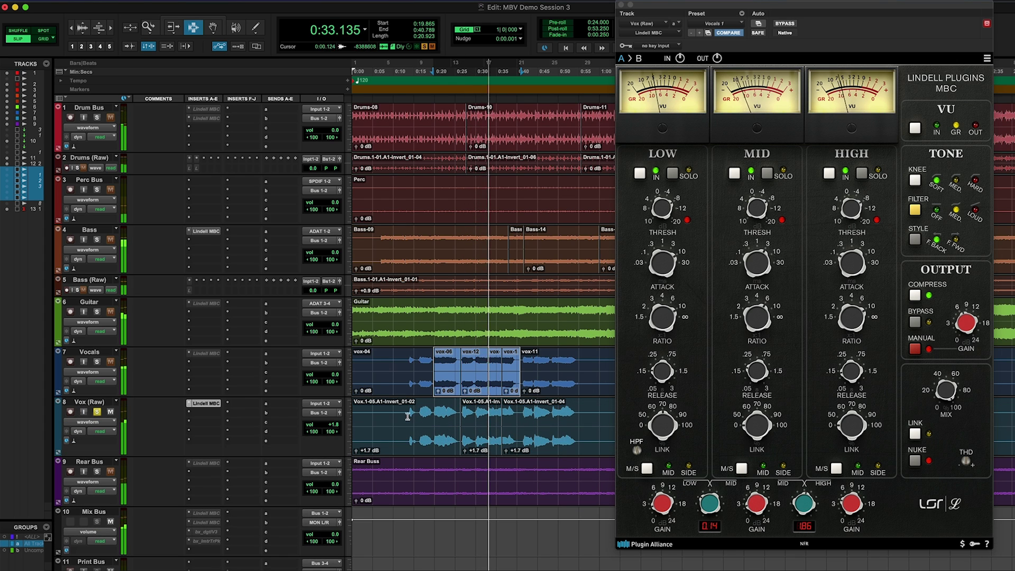
{"action": "left_click", "coordinate": [784, 23]}
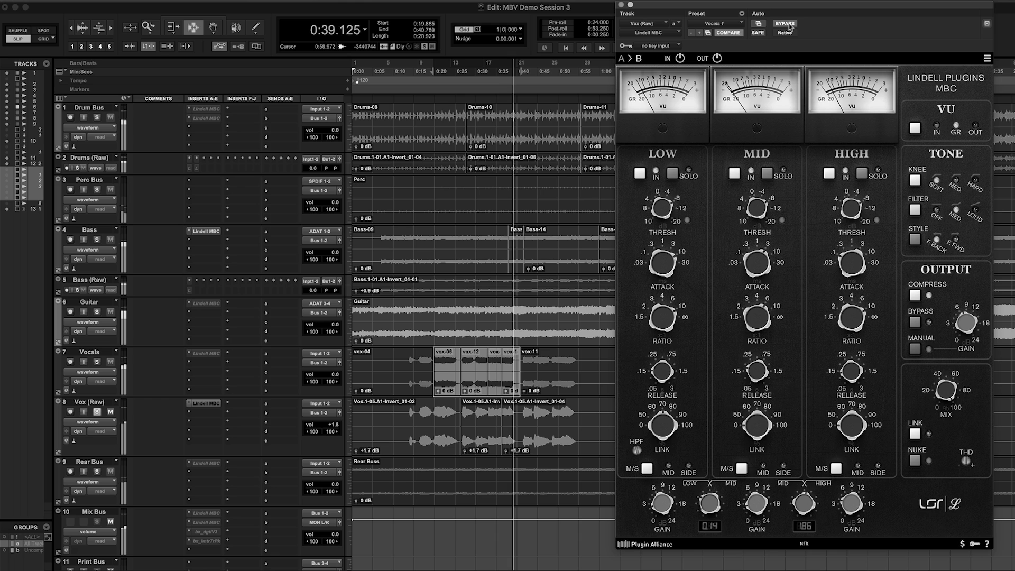
{"action": "key", "text": "space"}
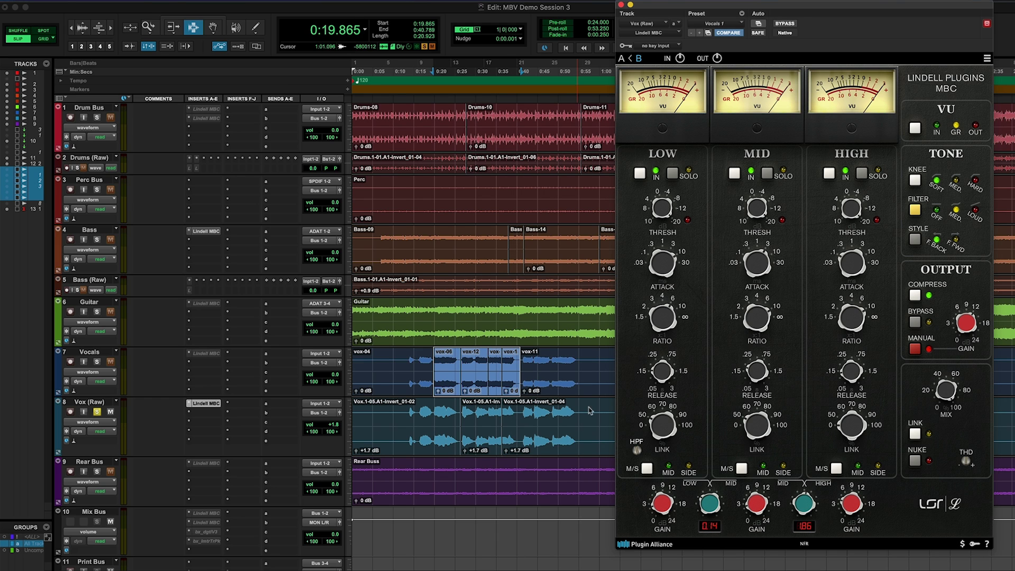
- Extend the vocal selection onto the Vox (Raw) track and play it with every track except Vocals soloed
{"action": "left_click", "coordinate": [515, 436], "text": "shift"}
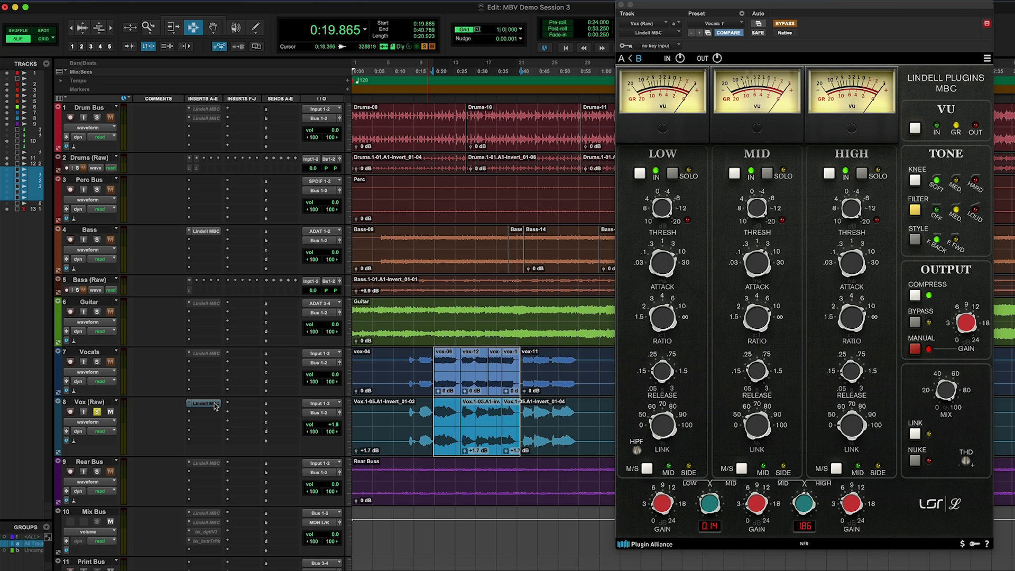
{"action": "left_click", "coordinate": [97, 361]}
{"action": "key", "text": "space"}
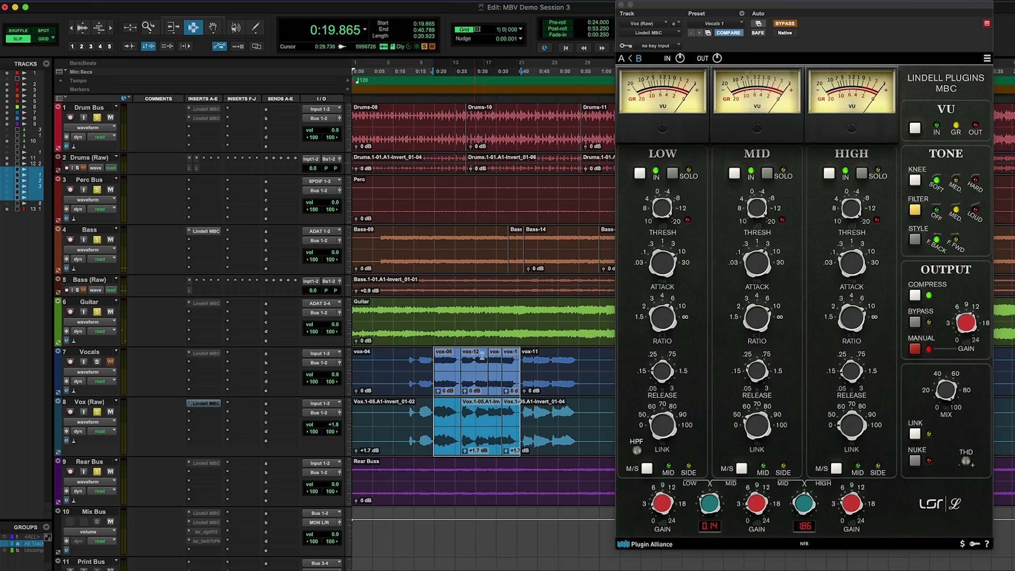
- Shorten the vocal selection to start at 0:26.237 and play it through
{"action": "left_click", "coordinate": [460, 371], "text": "shift"}
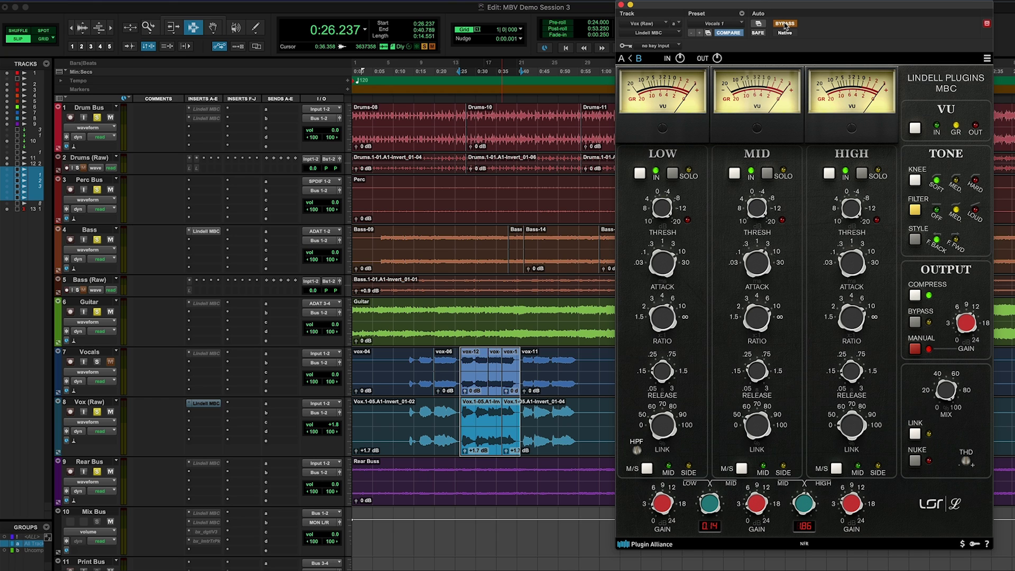
{"action": "key", "text": "space"}
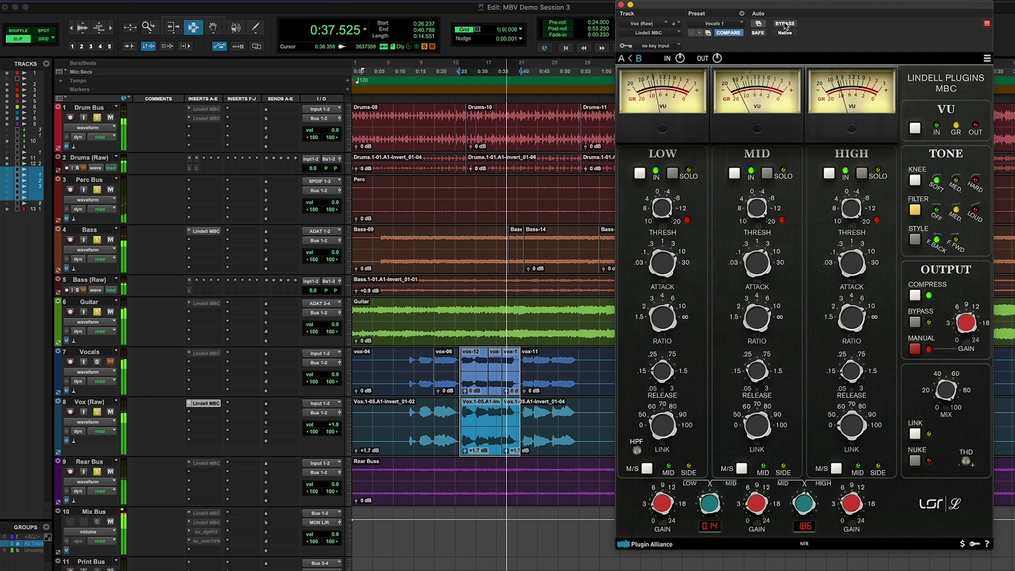
{"action": "key", "text": "space"}
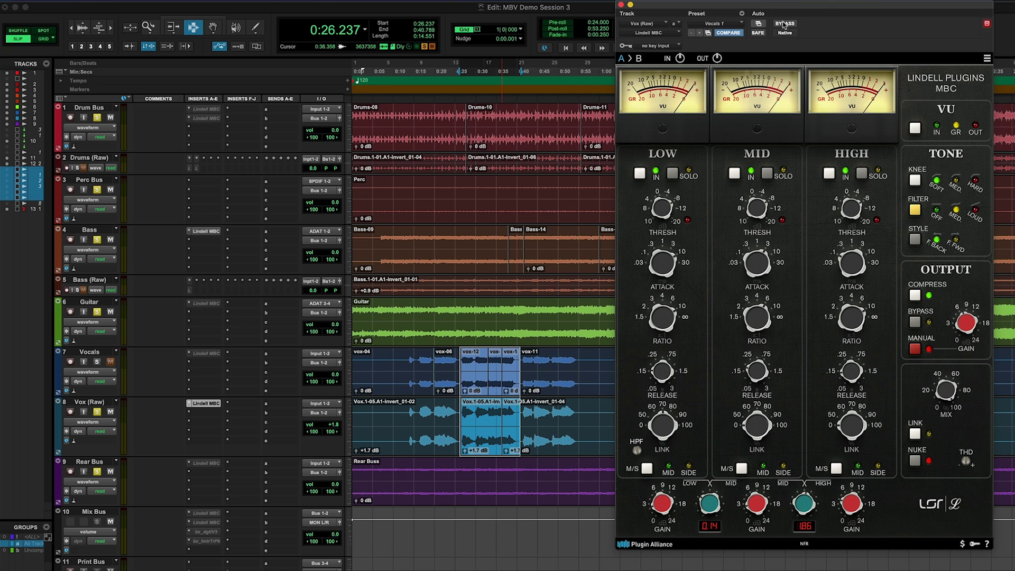
- Unmute and solo the Vocals track, and open its Lindell MBC insert
{"action": "left_click", "coordinate": [112, 362]}
{"action": "left_click", "coordinate": [97, 362], "text": "super"}
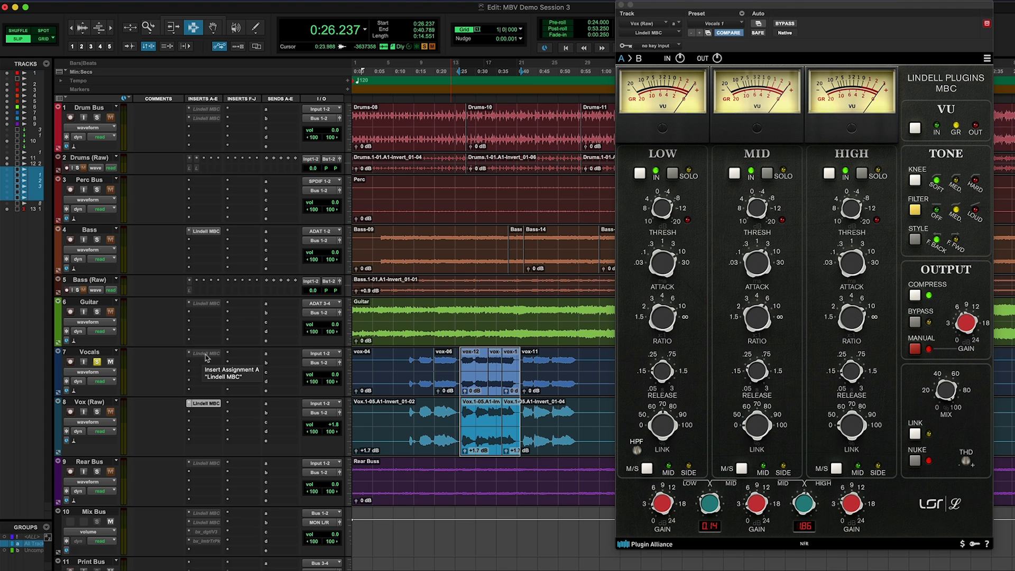
{"action": "left_click", "coordinate": [202, 354]}
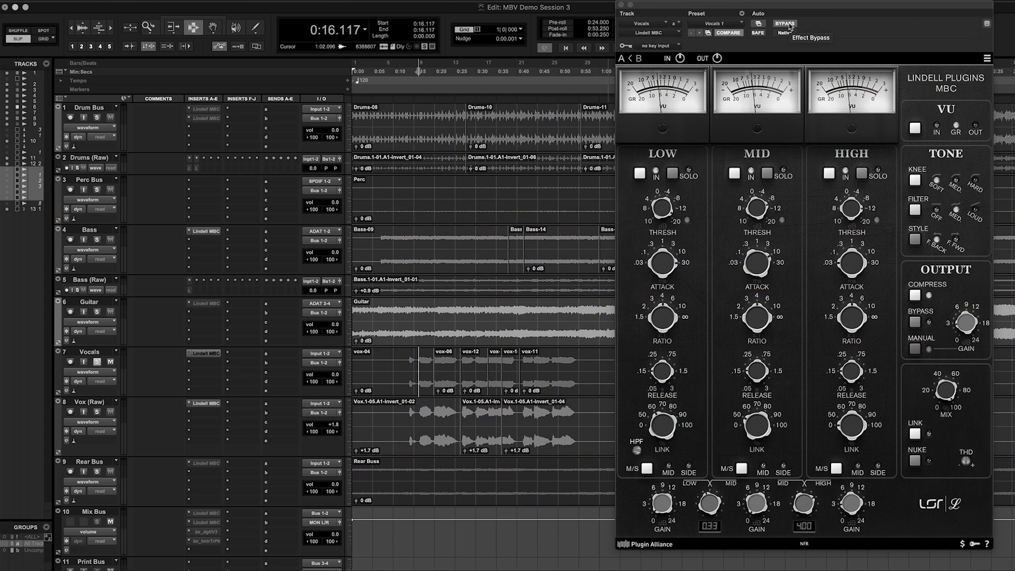
- Play the soloed Vocals track with its Lindell MBC window open
{"action": "key", "text": "space"}
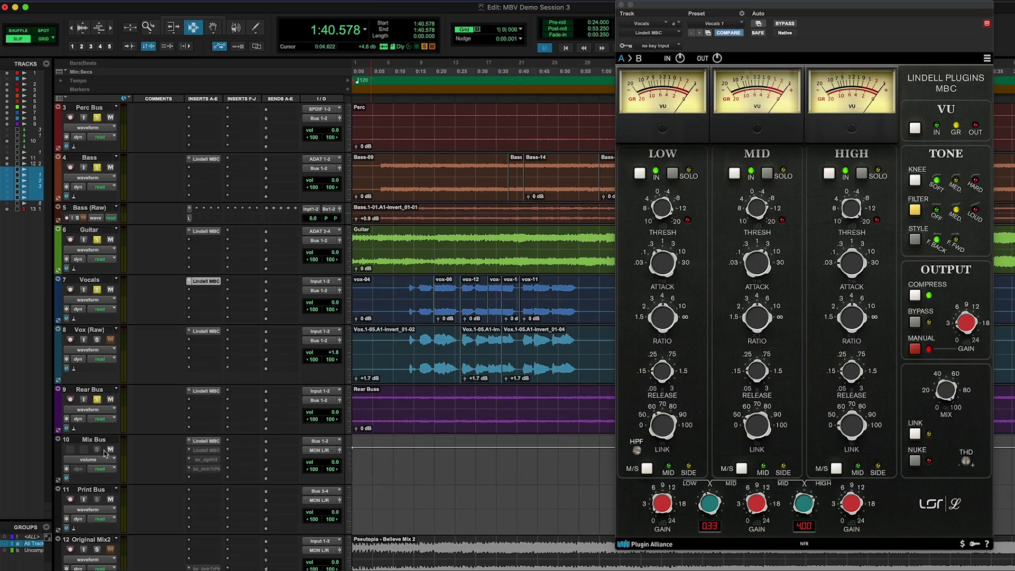
- Solo only the Original Mix2 track and open its bx_limiter True Peak insert
{"action": "scroll", "coordinate": [108, 504], "scroll_direction": "down", "scroll_amount": 2}
{"action": "left_click", "coordinate": [97, 499], "text": "super"}
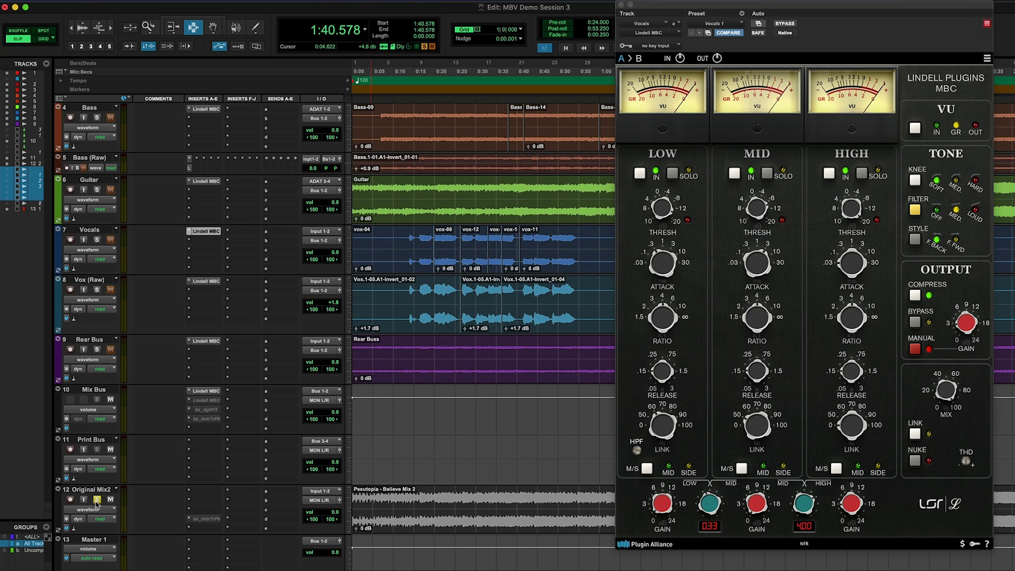
{"action": "left_click", "coordinate": [206, 519]}
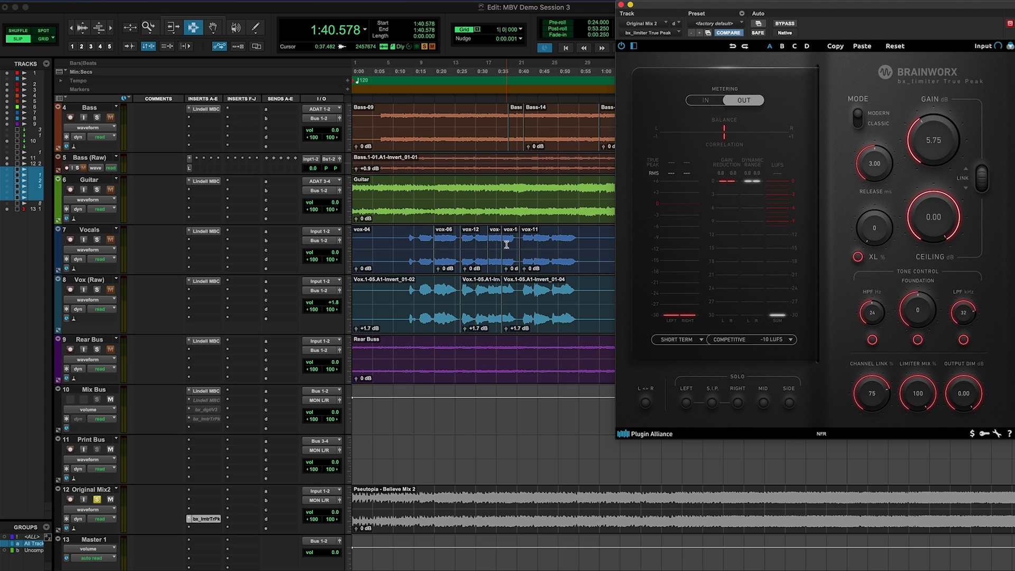
- Switch the solo back and forth between the grouped mix tracks and Original Mix2, finishing on the grouped mix tracks
{"action": "left_click", "coordinate": [96, 352]}
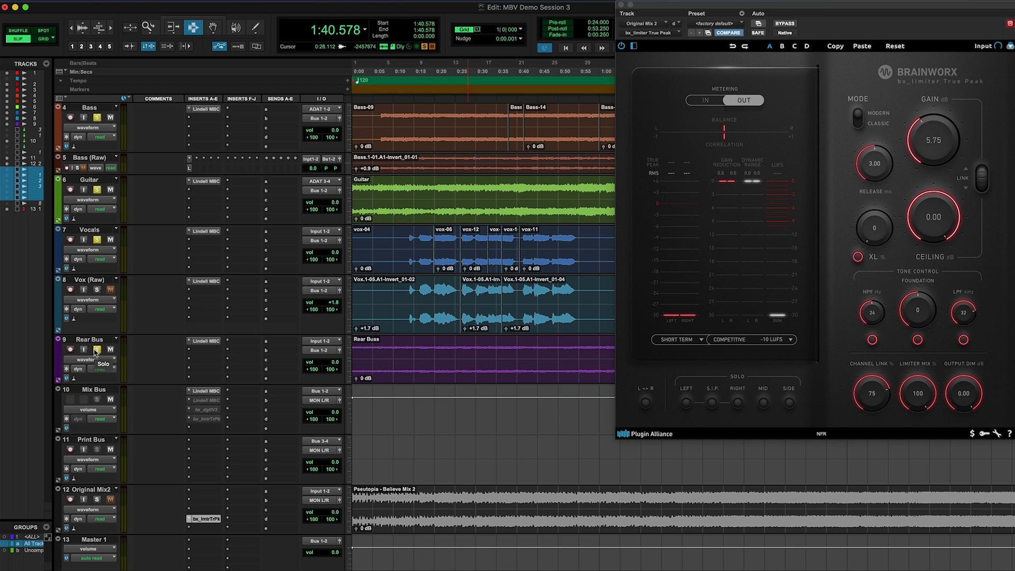
{"action": "left_click", "coordinate": [97, 499]}
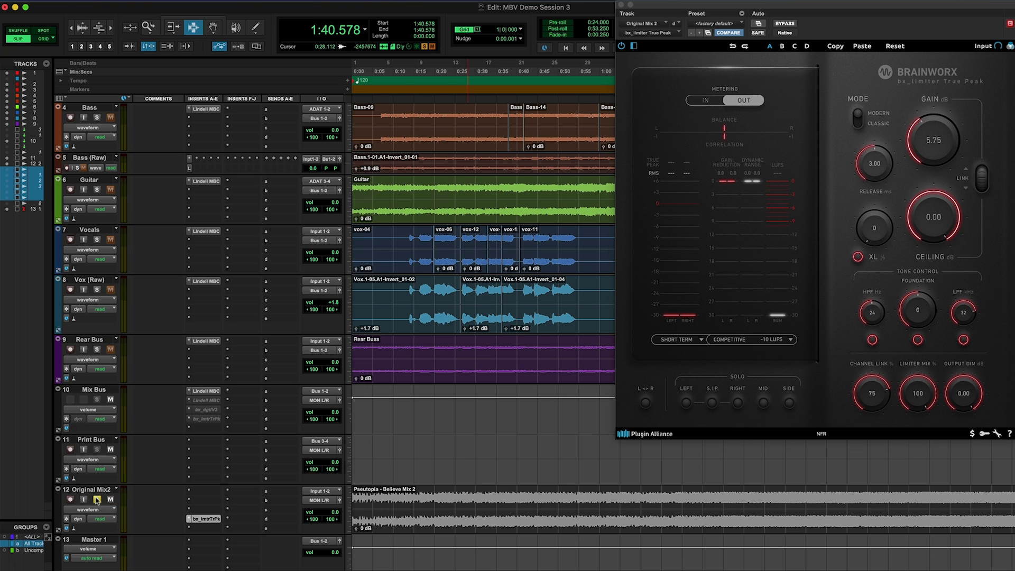
{"action": "left_click", "coordinate": [97, 350]}
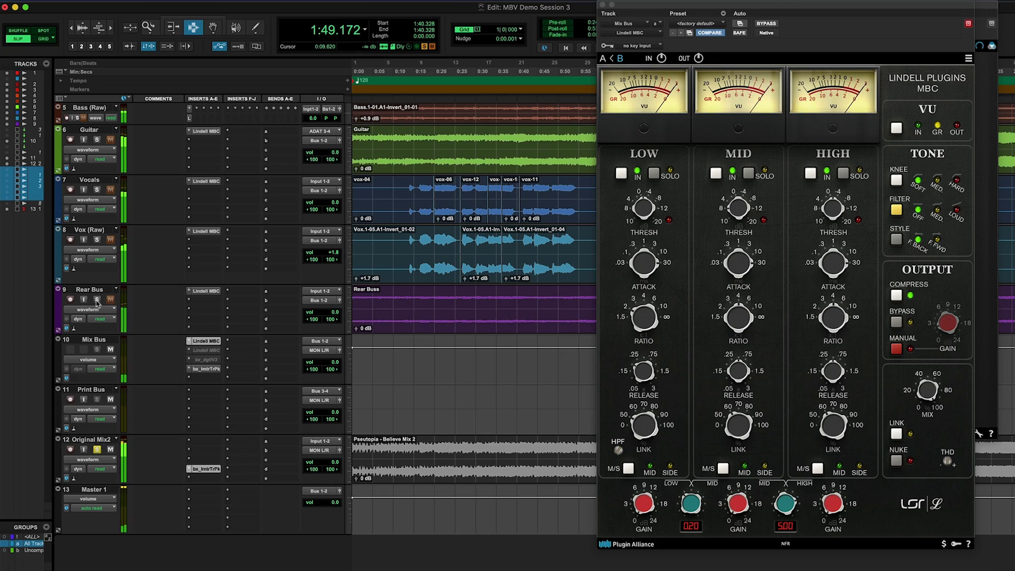
{"action": "left_click", "coordinate": [97, 300]}
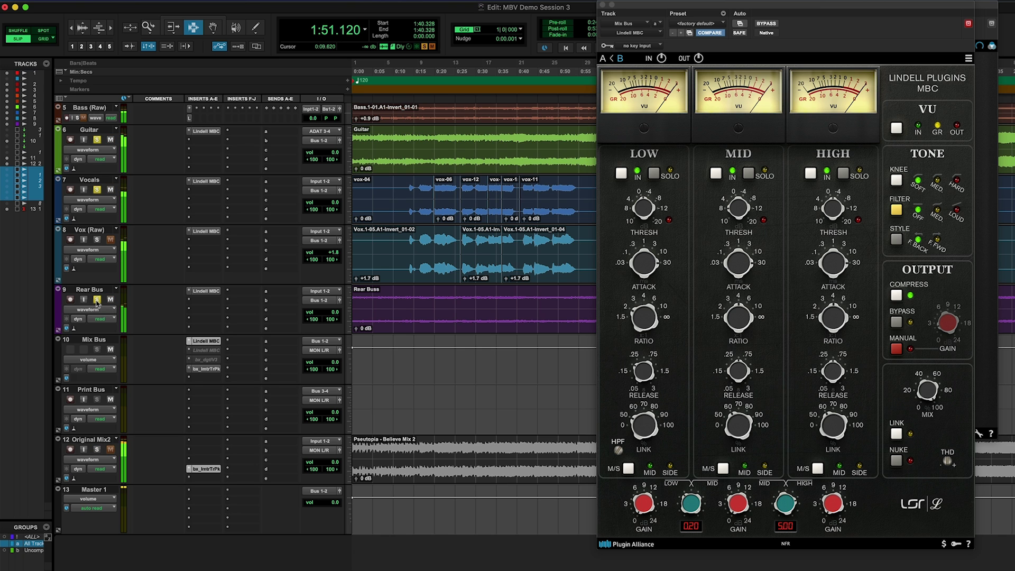
- Place the Mix Bus bx_limiter window beside the Original Mix2 limiter, with the Mix Bus Lindell MBC window below, and solo Original Mix2
{"action": "left_click_drag", "start_coordinate": [720, 17], "coordinate": [820, 214]}
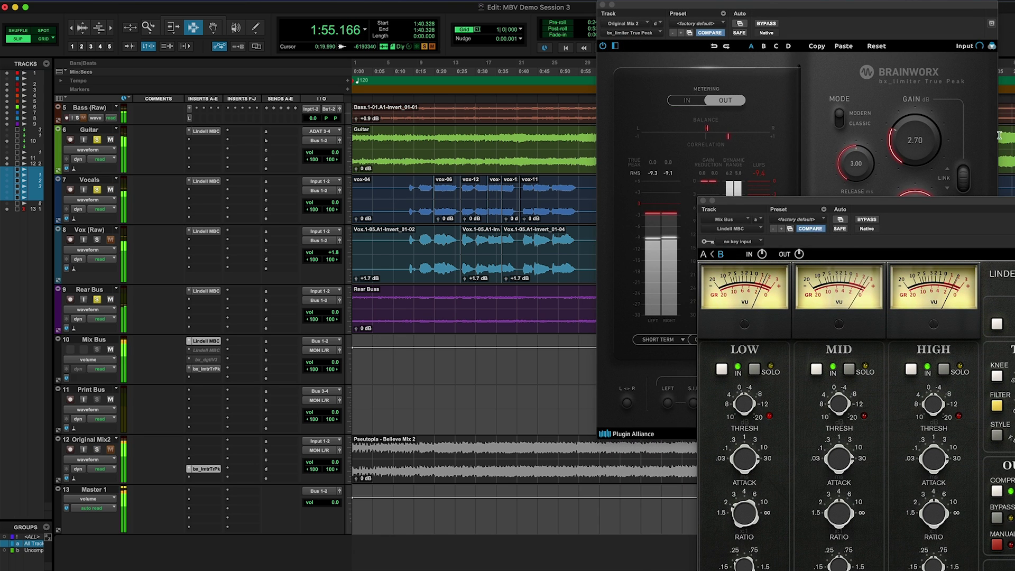
{"action": "left_click_drag", "start_coordinate": [998, 205], "coordinate": [901, 282]}
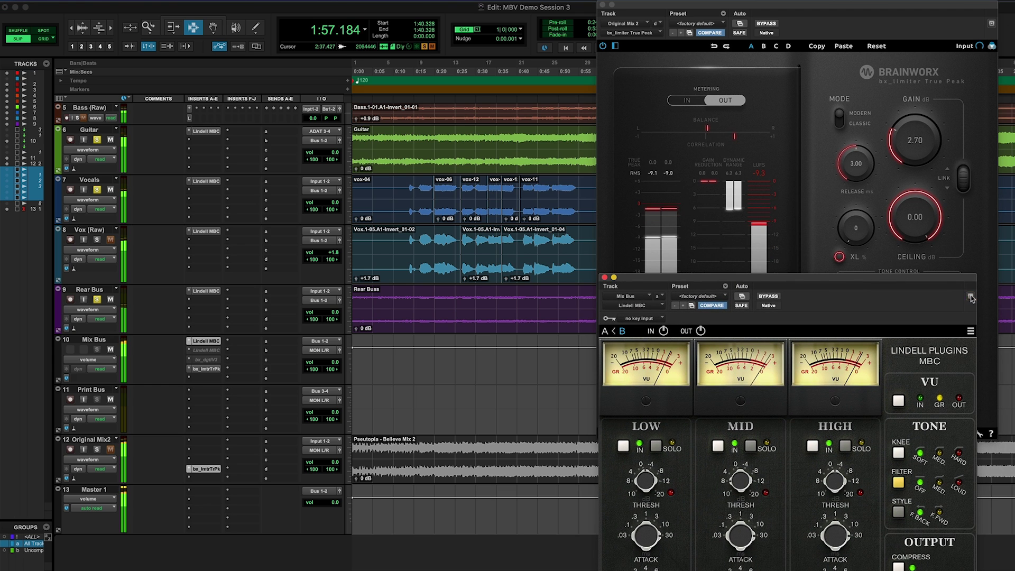
{"action": "left_click", "coordinate": [397, 164]}
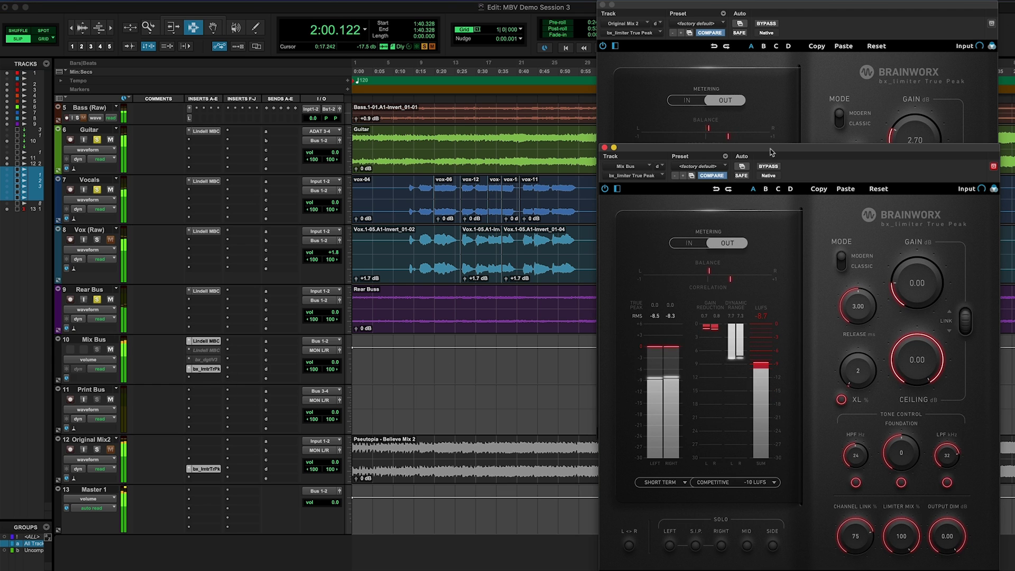
{"action": "left_click_drag", "start_coordinate": [772, 152], "coordinate": [452, 10]}
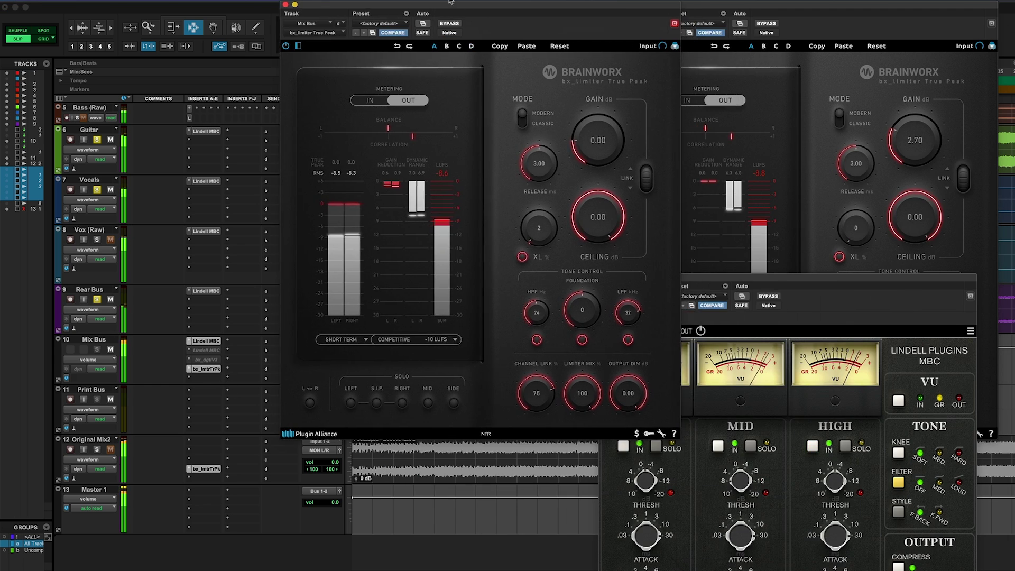
{"action": "left_click", "coordinate": [98, 450]}
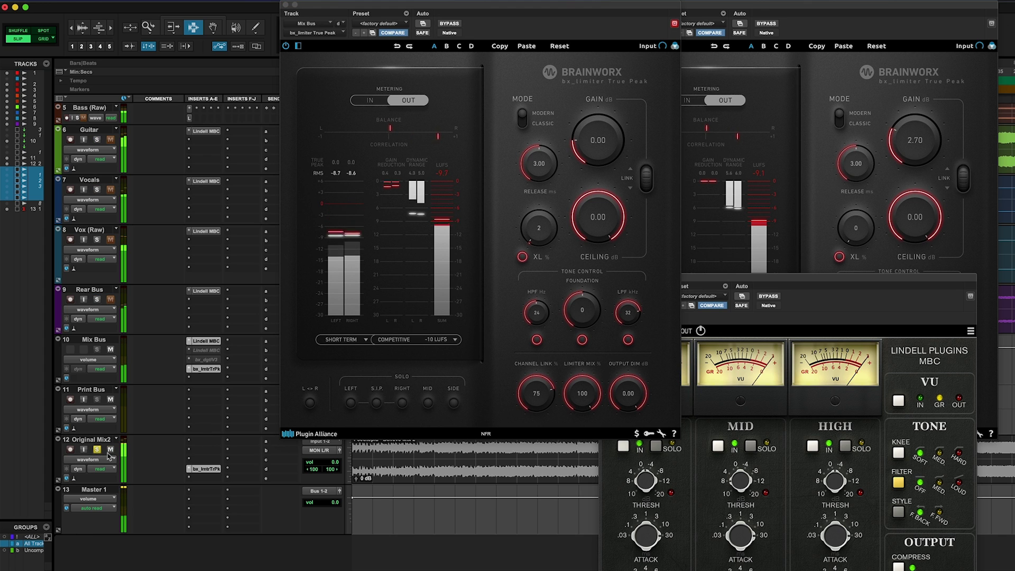
{"action": "left_click_drag", "start_coordinate": [451, 5], "coordinate": [422, 4]}
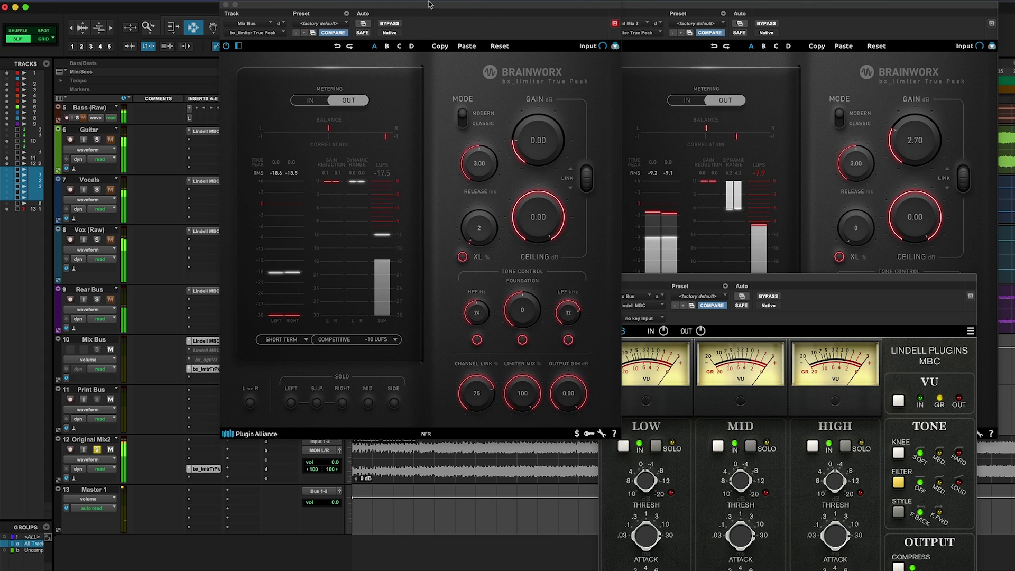
- Compare the processed mix with the original during playback by repeatedly alternating the solo between the grouped mix tracks and Original Mix2
{"action": "left_click", "coordinate": [97, 300]}
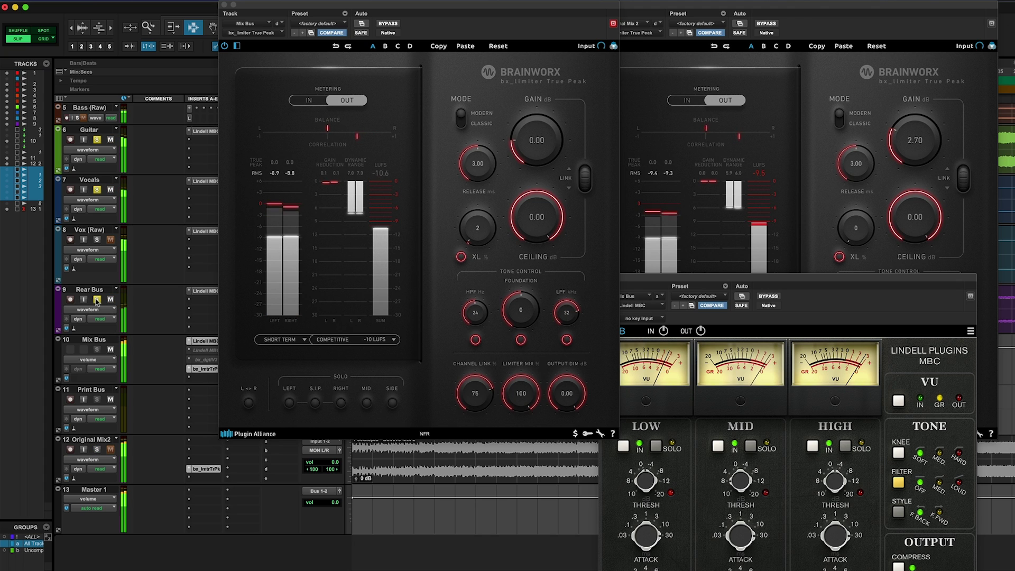
{"action": "left_click", "coordinate": [96, 450]}
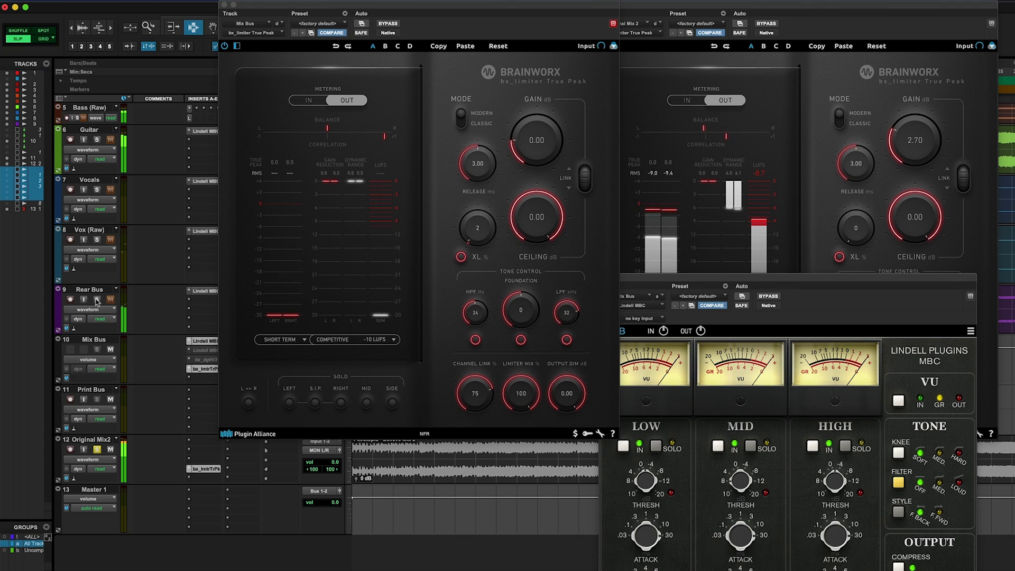
{"action": "left_click", "coordinate": [96, 299]}
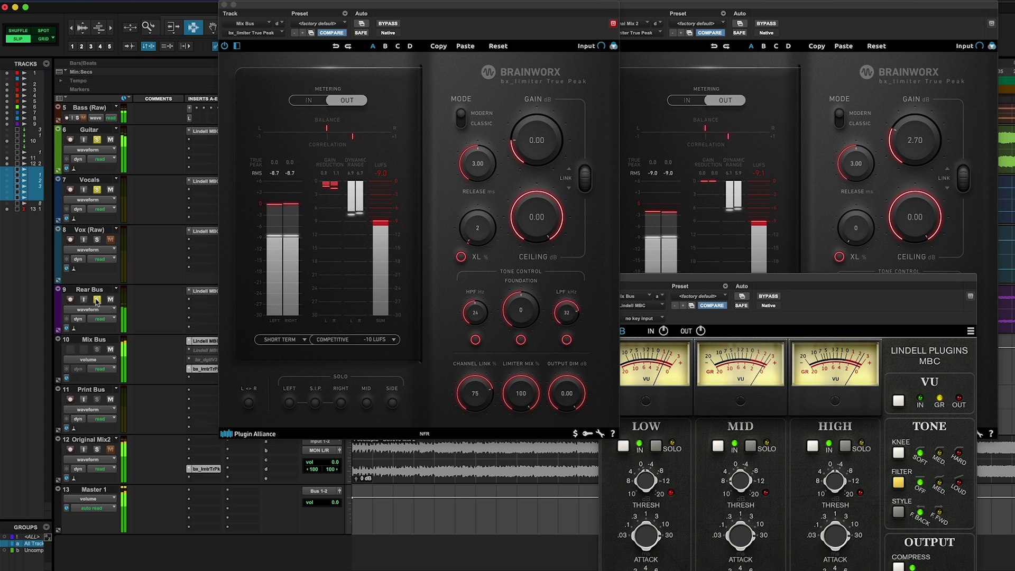
{"action": "left_click", "coordinate": [97, 449]}
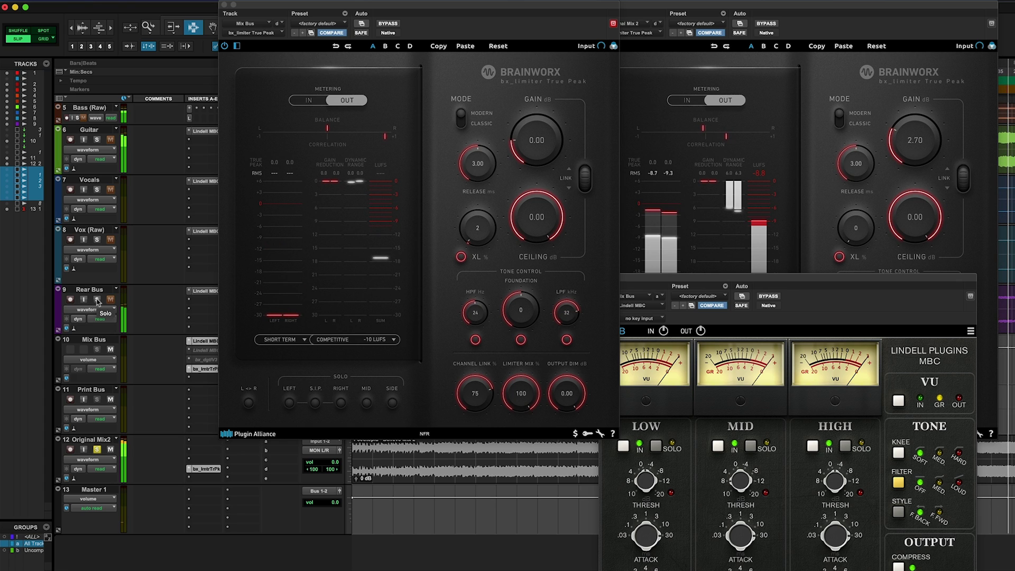
{"action": "left_click", "coordinate": [98, 300]}
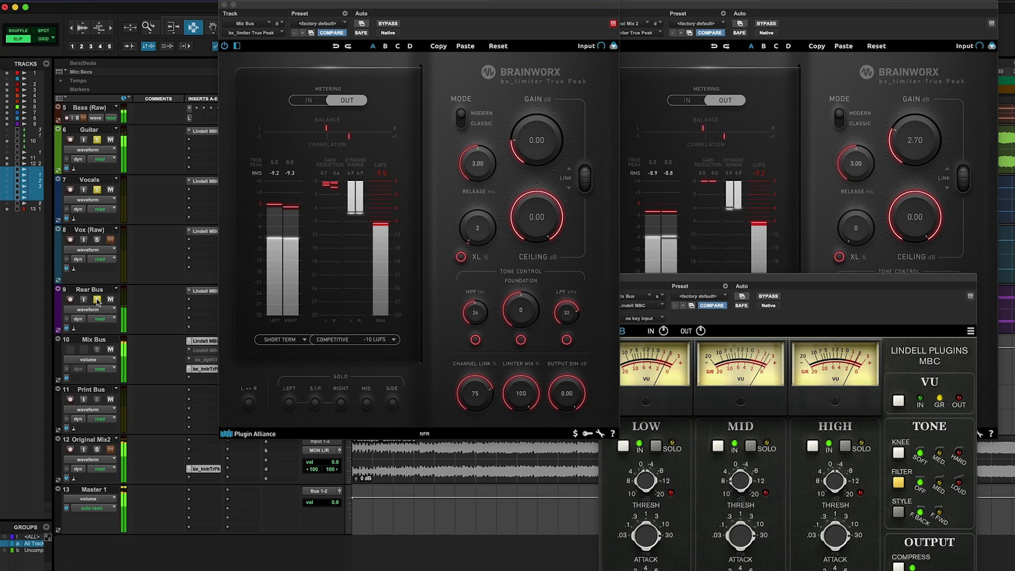
{"action": "left_click", "coordinate": [97, 450]}
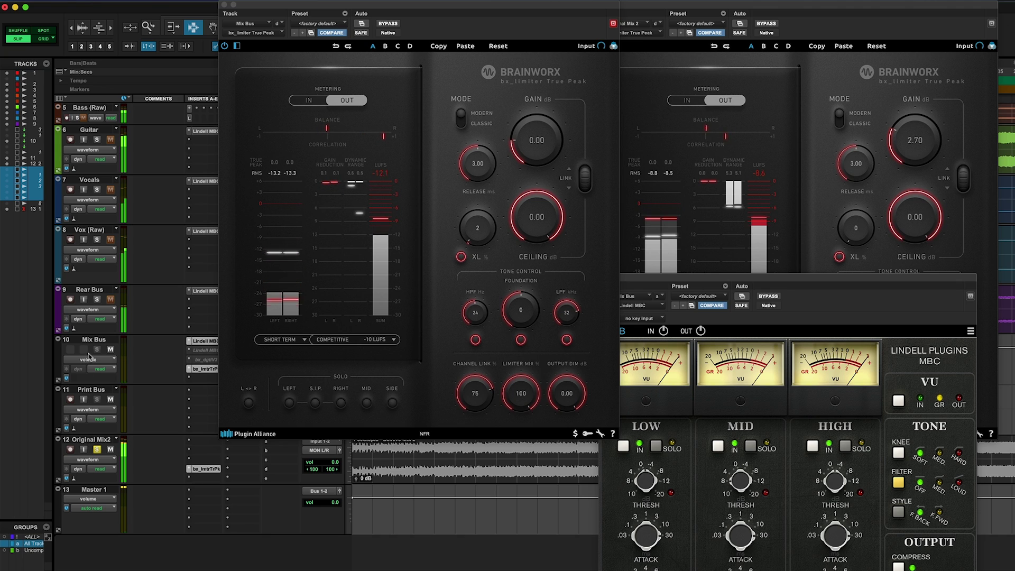
{"action": "left_click", "coordinate": [97, 300]}
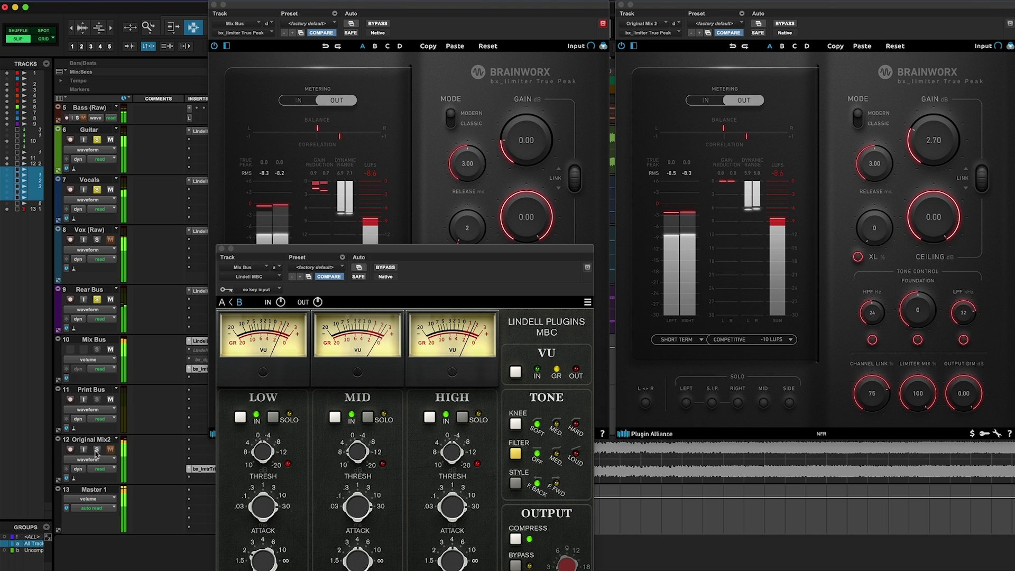
{"action": "left_click", "coordinate": [97, 450]}
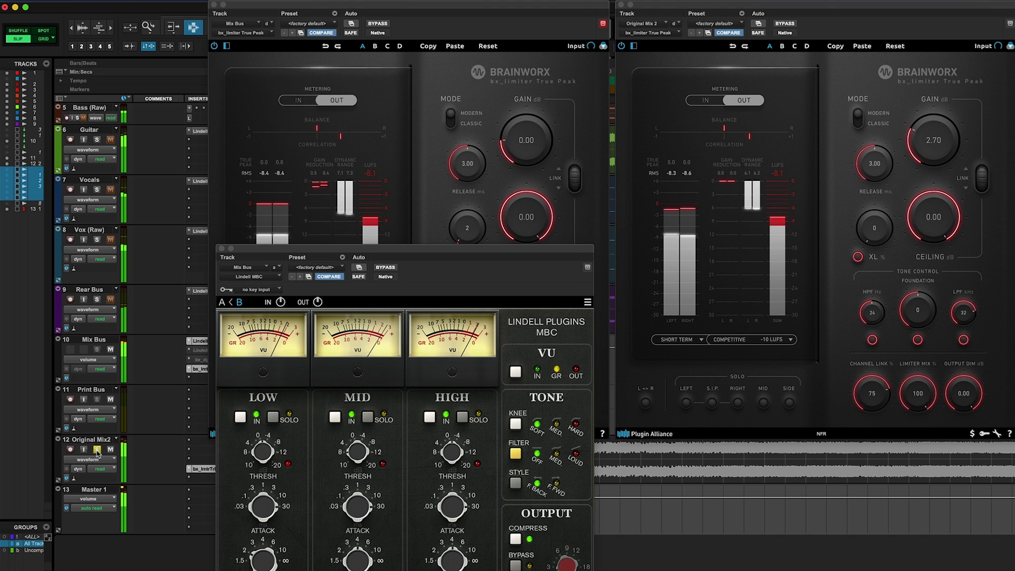
{"action": "left_click", "coordinate": [97, 300]}
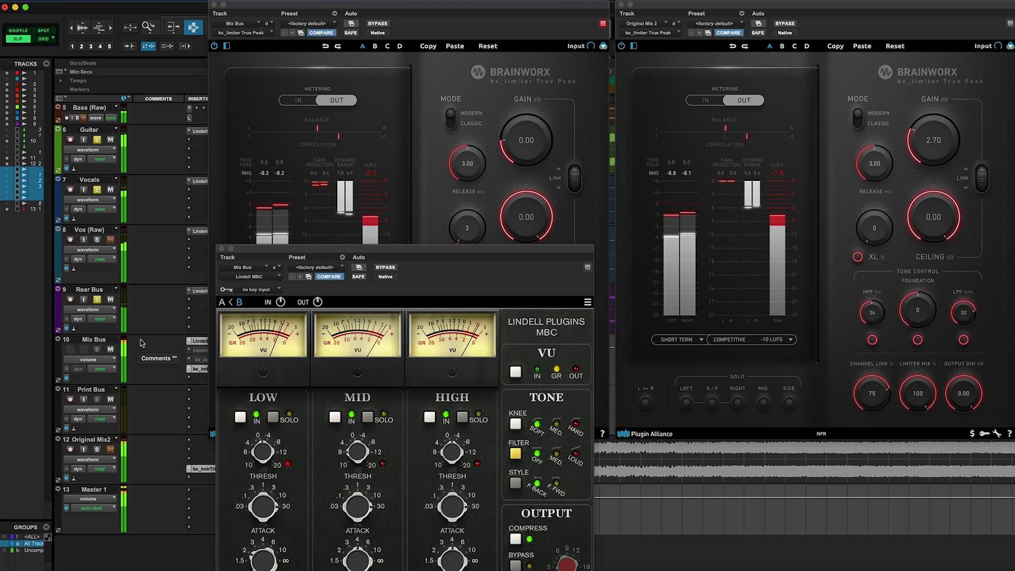
{"action": "left_click", "coordinate": [97, 449]}
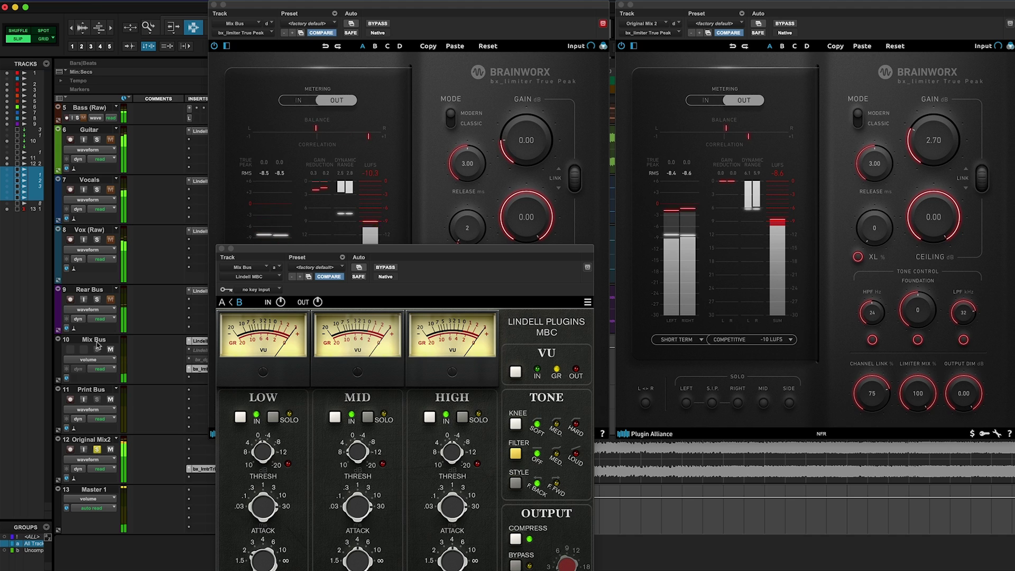
{"action": "left_click", "coordinate": [97, 300]}
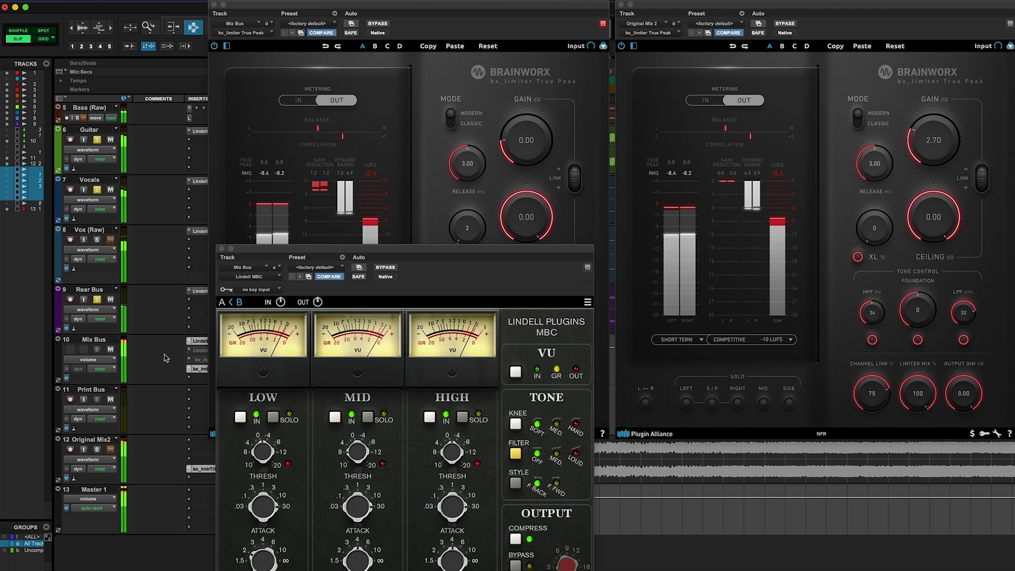
{"action": "left_click", "coordinate": [97, 449]}
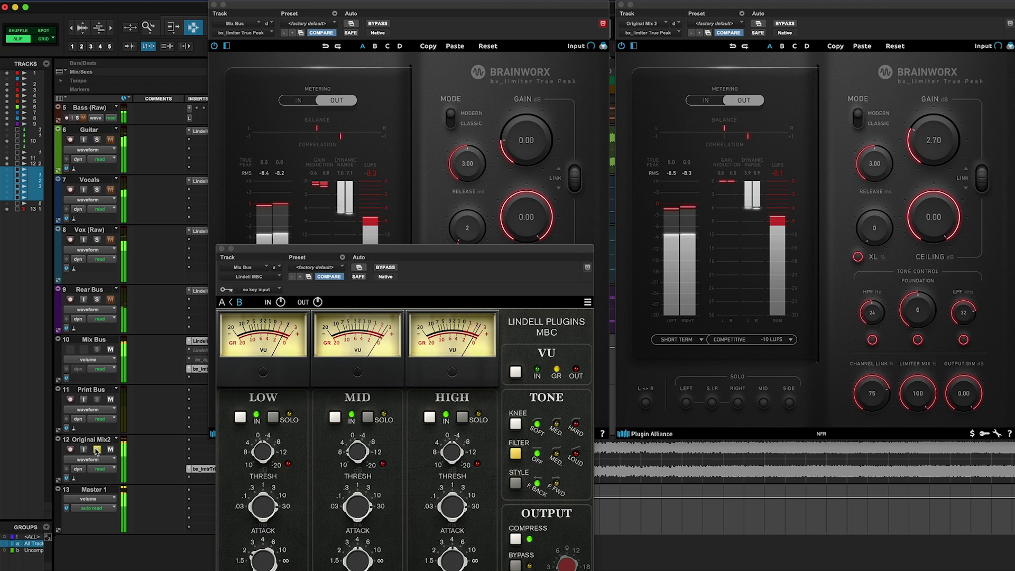
{"action": "left_click", "coordinate": [98, 300]}
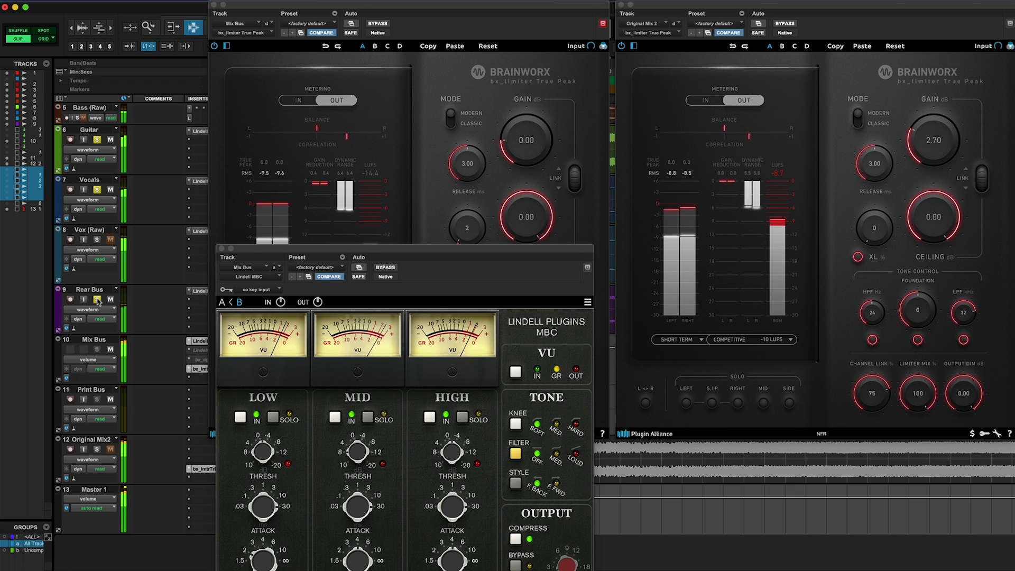